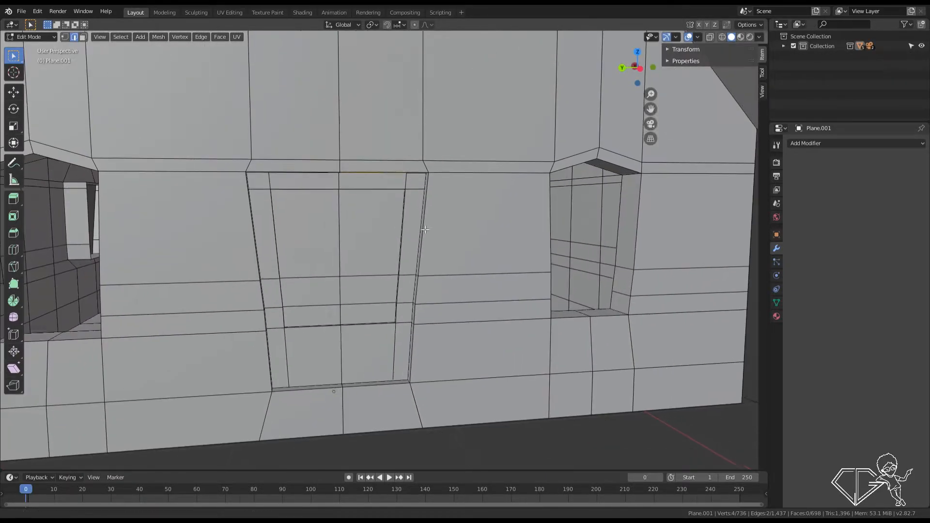
# - Move the selected upper edges of the doorway along the Z axis to shape its peaked top
pyautogui.moveTo(451, 209); pyautogui.dragTo(439, 229, button='middle')
pyautogui.press('g')
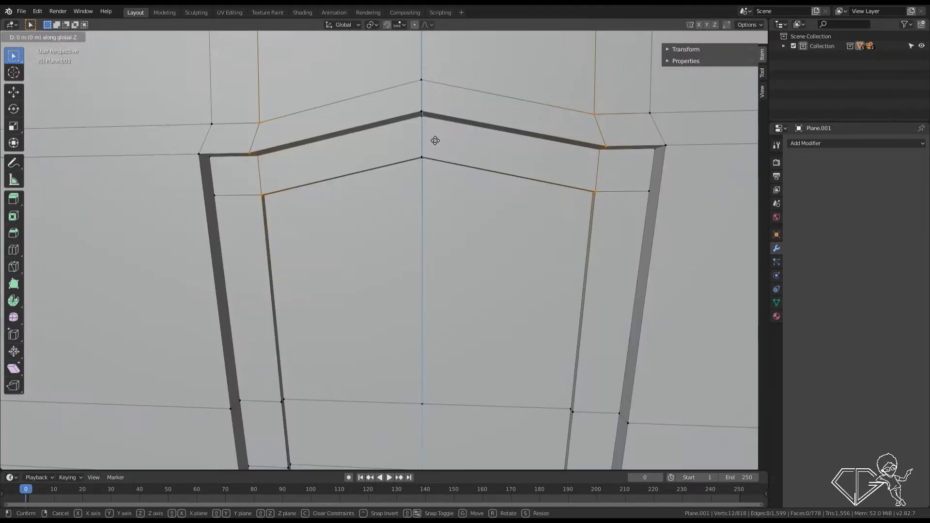
pyautogui.press('z')
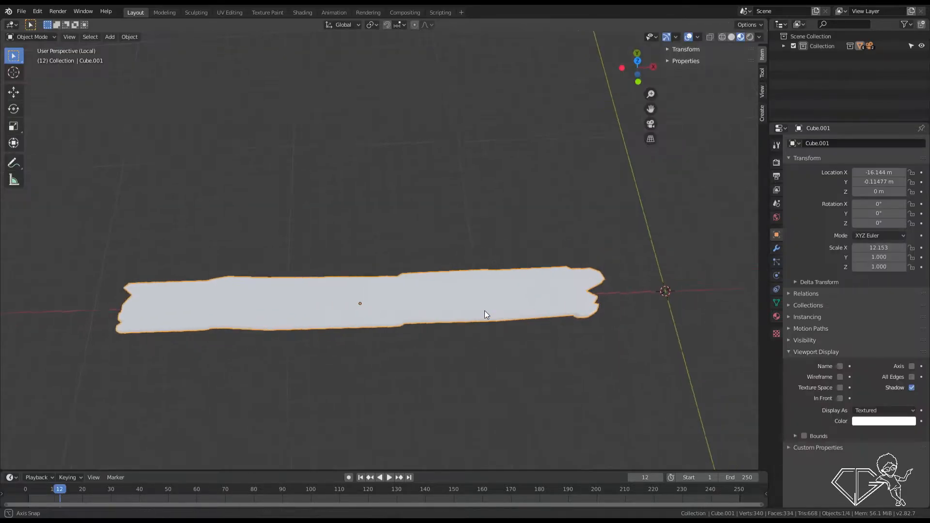
pyautogui.moveTo(485, 310); pyautogui.dragTo(481, 272, button='middle')
pyautogui.moveTo(385, 294); pyautogui.dragTo(453, 333, button='middle')
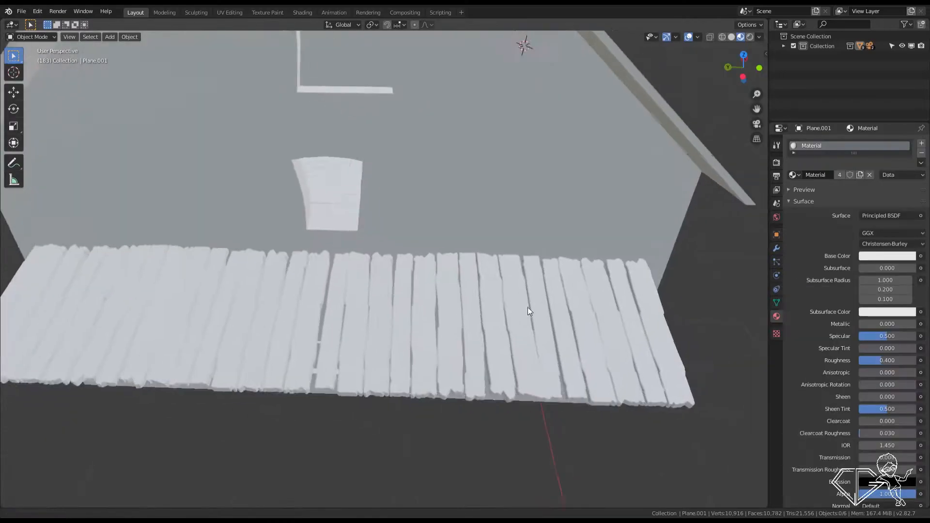
pyautogui.moveTo(527, 308); pyautogui.dragTo(576, 364, button='middle')
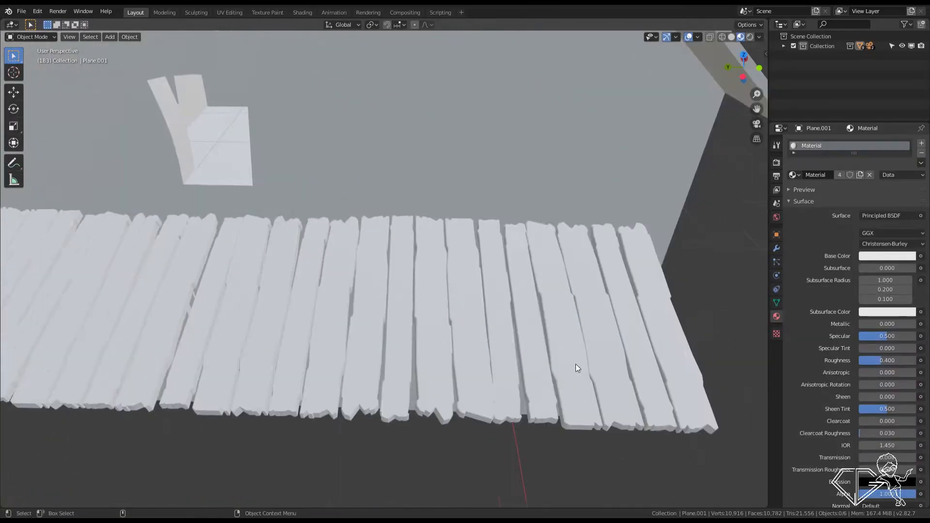
pyautogui.moveTo(487, 347); pyautogui.dragTo(354, 331, button='middle')
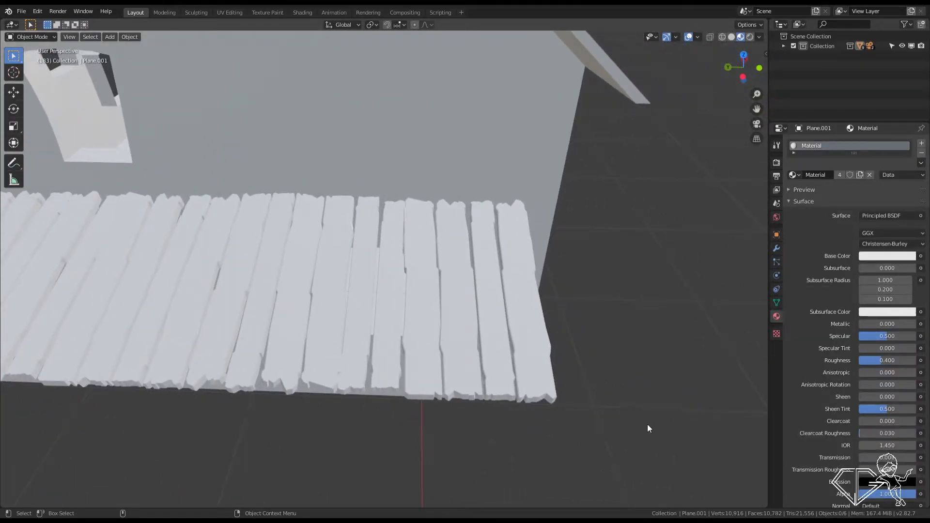
pyautogui.moveTo(436, 364); pyautogui.dragTo(493, 367, button='middle')
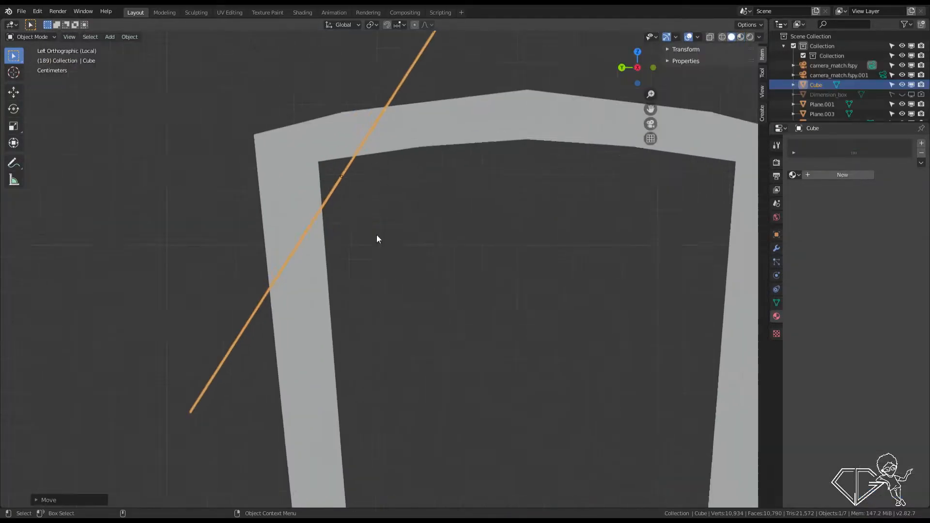
# - Reposition the thin diagonal strip on the door frame and bisect the door's wire mesh horizontally along the opening's lower edge
pyautogui.scroll(2, 376, 234)
pyautogui.press('g')
pyautogui.click(345, 232)
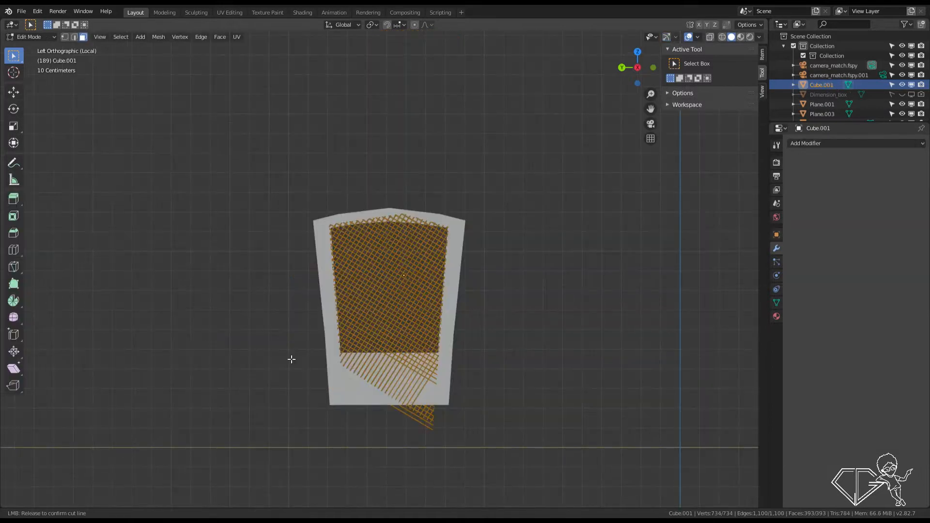
pyautogui.moveTo(290, 356); pyautogui.dragTo(451, 358)
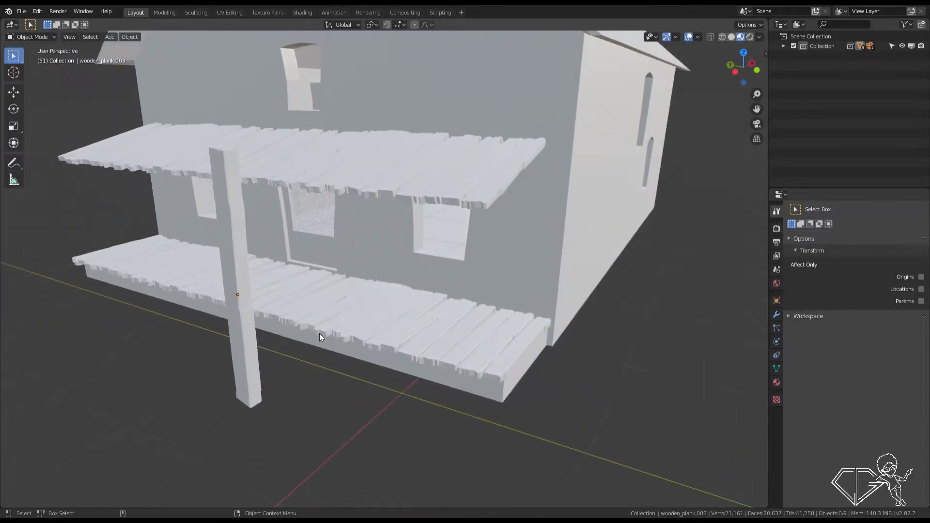
# - Select the wooden column standing in front of the porch
pyautogui.click(243, 314)
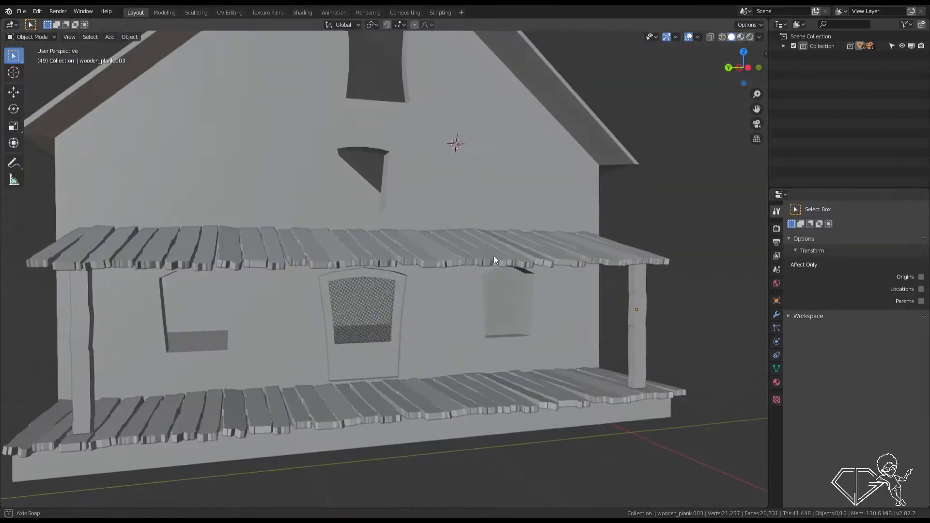
pyautogui.moveTo(494, 256); pyautogui.dragTo(416, 269, button='middle')
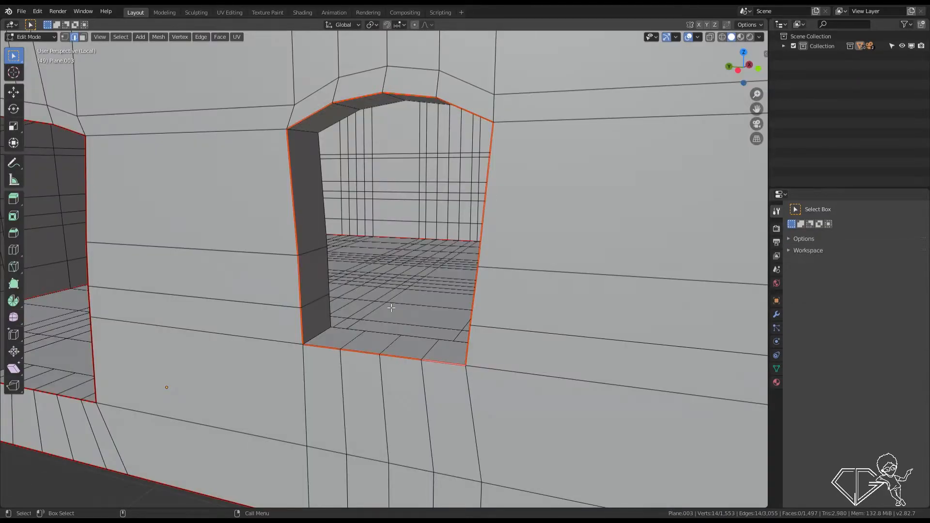
# - Offset a duplicate of the window opening's edge loop about -0.032 m along X and scale it for the window frame
pyautogui.press('g')
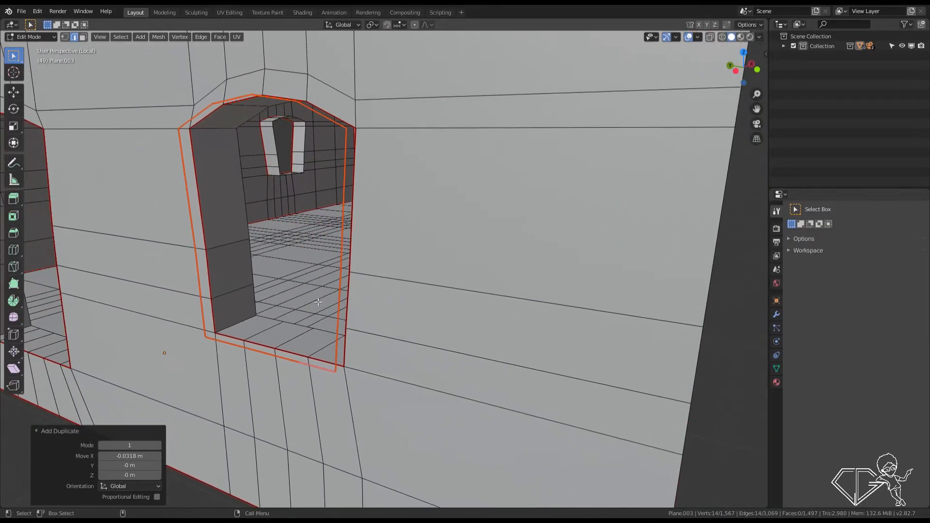
pyautogui.press('s')
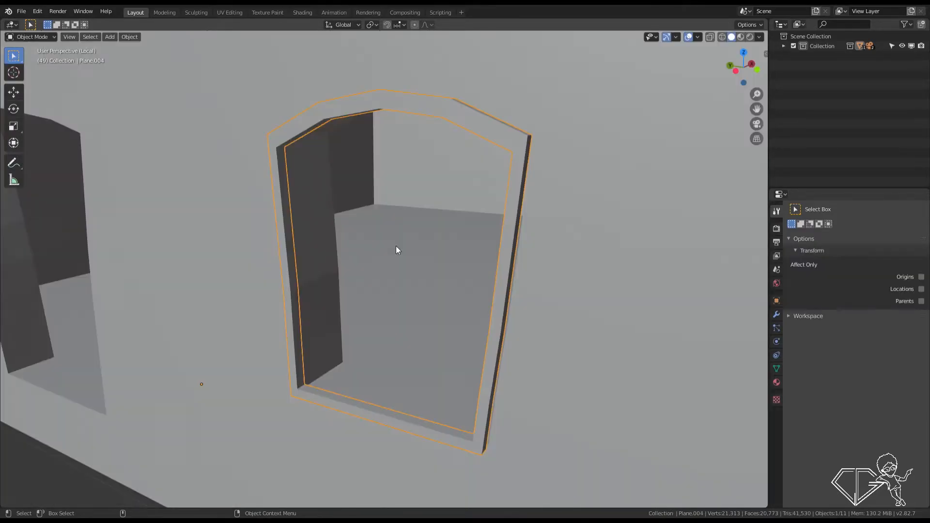
# - Move the window frame along the X axis and seat the window pane inside it, shifted about -0.045 m along X
pyautogui.press('g')
pyautogui.press('x')
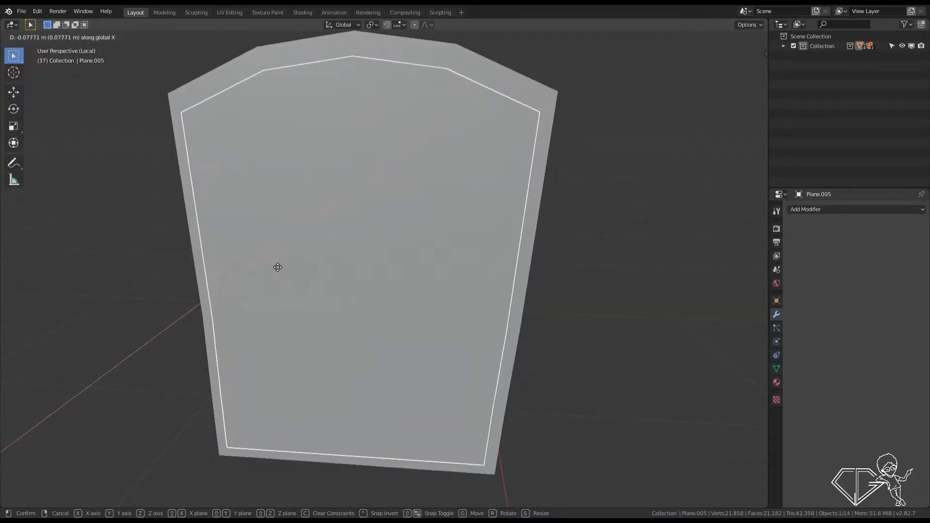
pyautogui.click(286, 260)
pyautogui.moveTo(291, 260); pyautogui.dragTo(284, 263, button='middle')
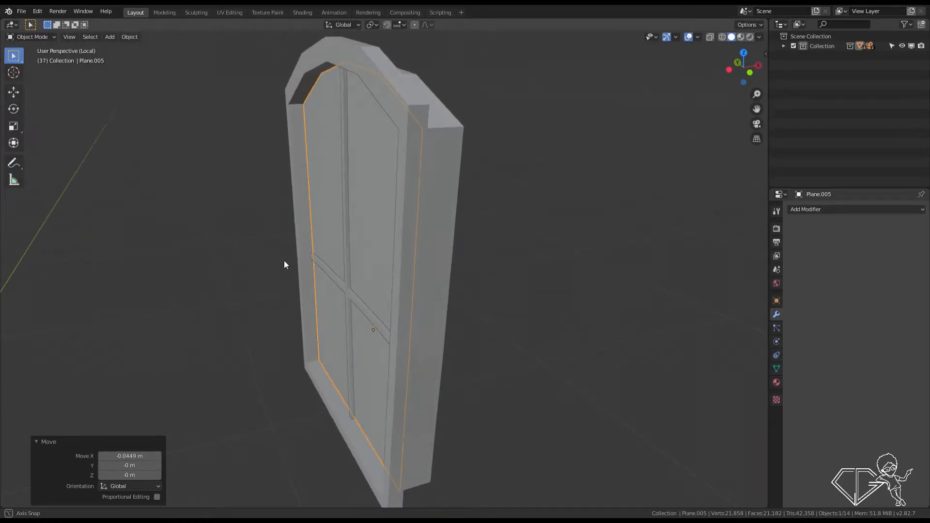
pyautogui.scroll(6, 285, 264)
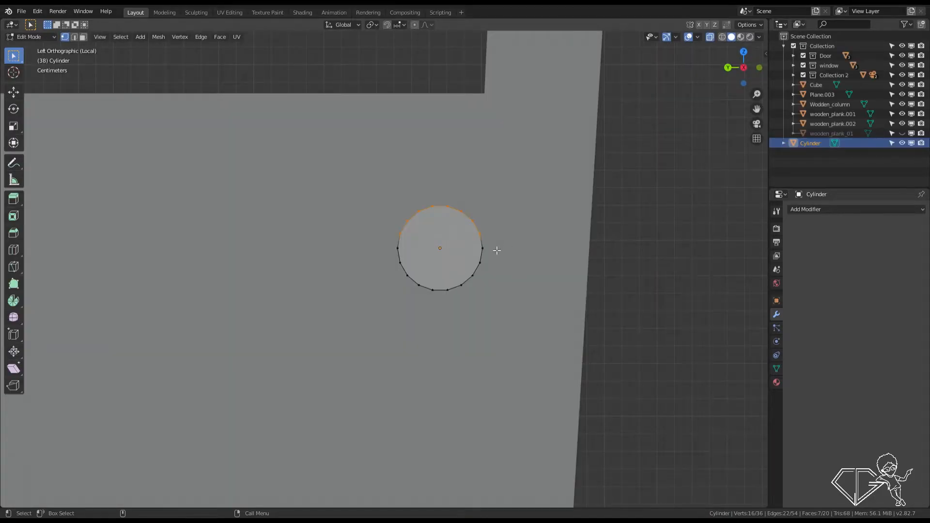
# - Stretch the door-handle plate by moving the cylinder's upper vertices along Z, and move the knob sphere about -1.1 m along X
pyautogui.press('g')
pyautogui.press('z')
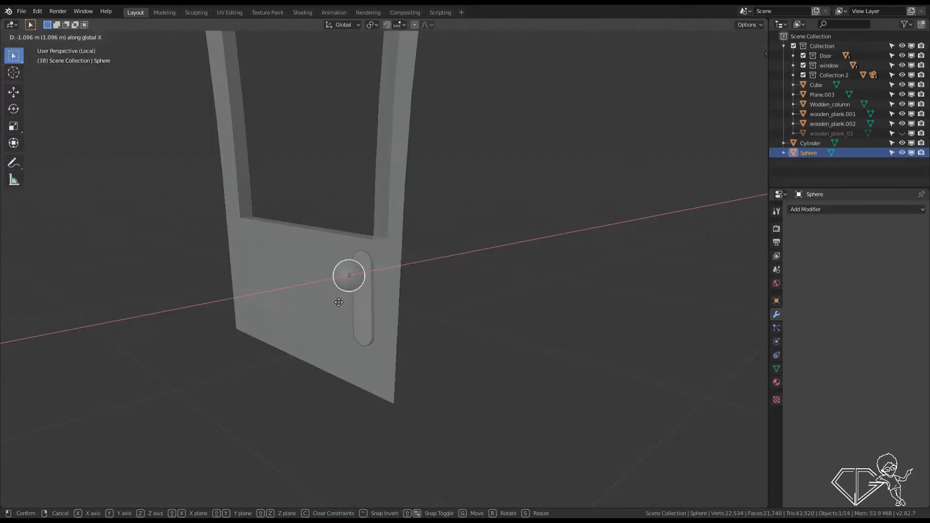
pyautogui.click(339, 302)
pyautogui.click(412, 298)
pyautogui.moveTo(413, 299); pyautogui.dragTo(515, 306, button='middle')
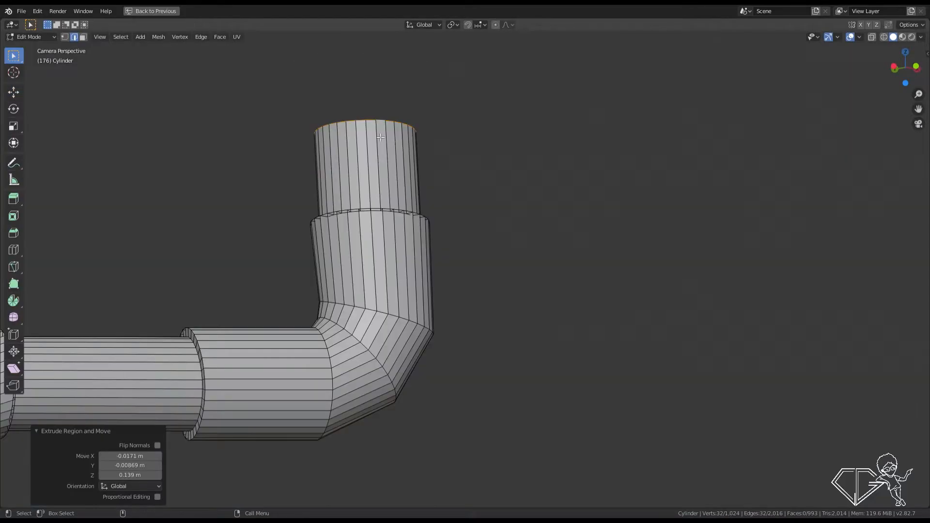
# - Flare the chimney pipe's top rim by extruding it at a scale of 2.369, and extrude it upward into a cap with a scaled rim
pyautogui.keyDown('shift'); pyautogui.moveTo(641, 253); pyautogui.dragTo(641, 305, button='middle'); pyautogui.keyUp('shift')
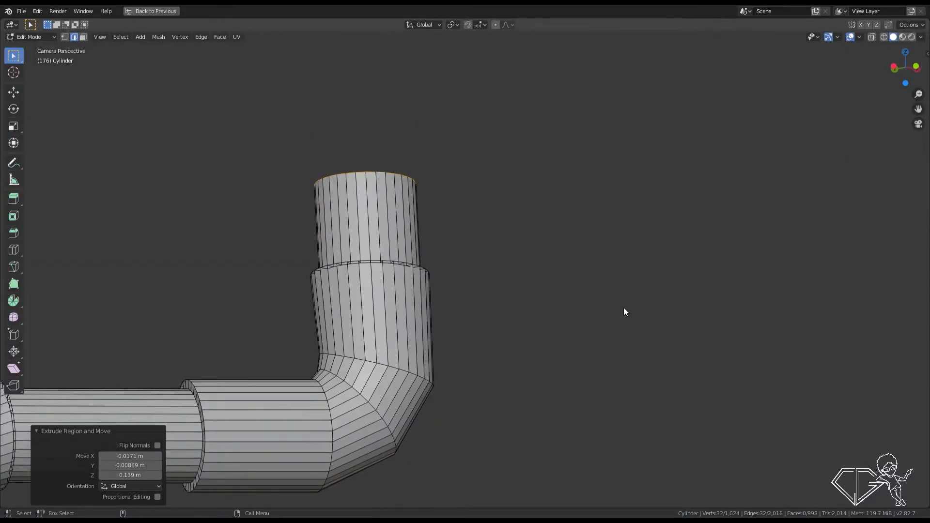
pyautogui.keyDown('shift'); pyautogui.moveTo(374, 196); pyautogui.dragTo(373, 280, button='middle'); pyautogui.keyUp('shift')
pyautogui.press('e')
pyautogui.press('s')
pyautogui.click(367, 244)
pyautogui.press('e')
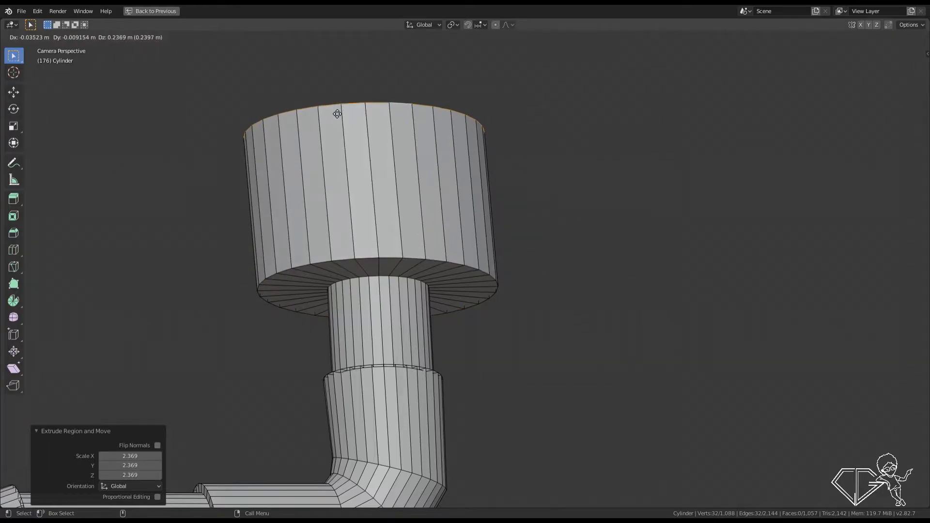
pyautogui.click(346, 140)
pyautogui.press('s')
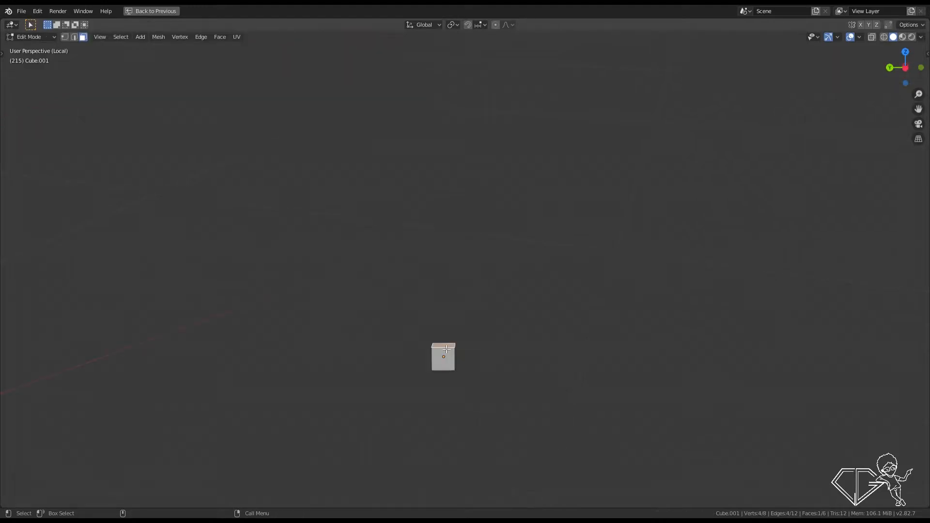
# - Extrude the small cube's top face to form a tall windmill leg
pyautogui.press('e')
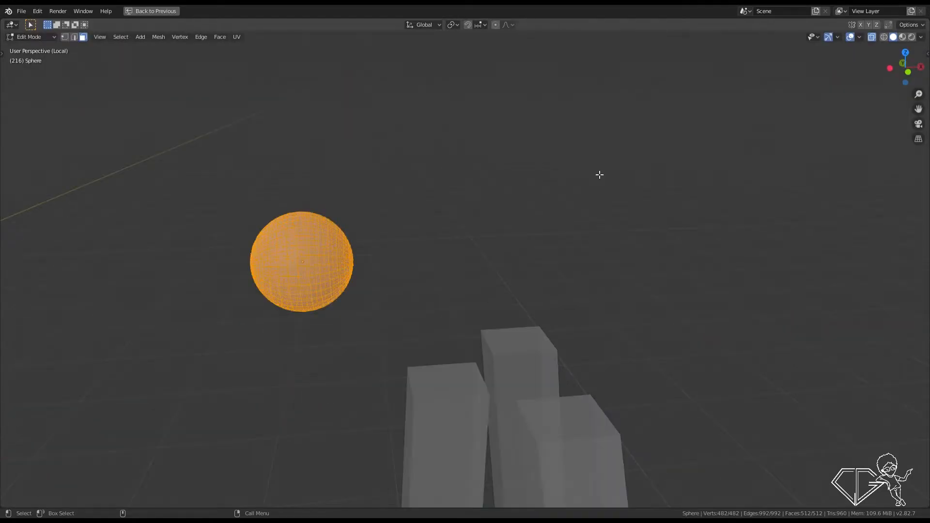
# - Reduce the hub sphere to a half with its open rim extruded to a disc at 3.784 scale, and extrude the disc's edge along X
pyautogui.moveTo(334, 175); pyautogui.dragTo(417, 326)
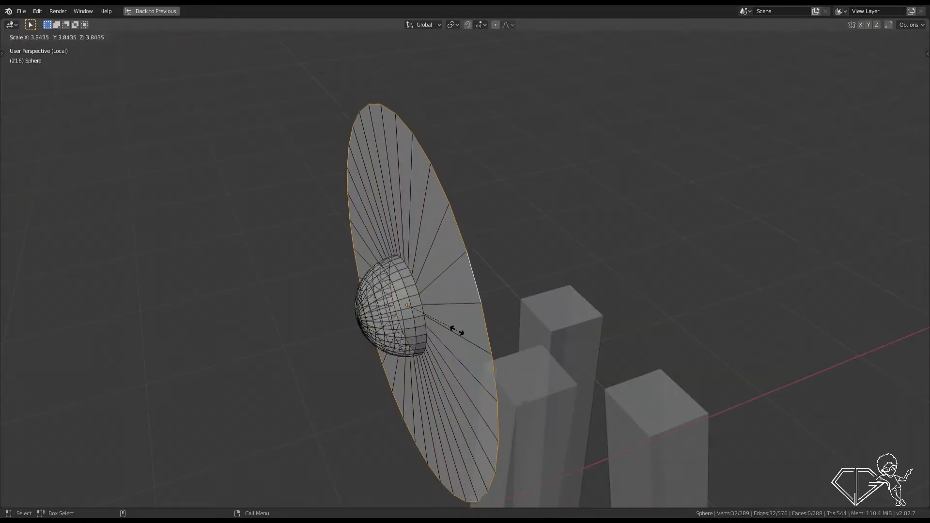
pyautogui.click(457, 330)
pyautogui.press('e')
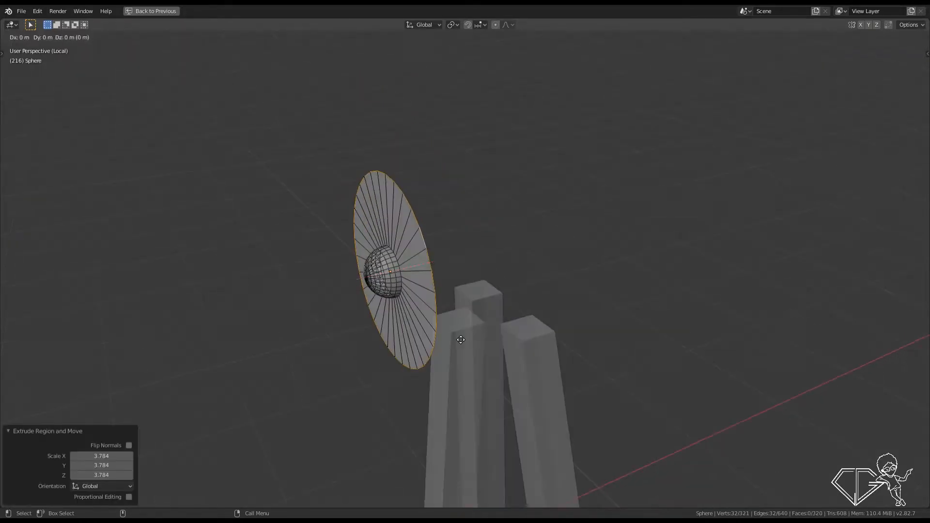
pyautogui.press('x')
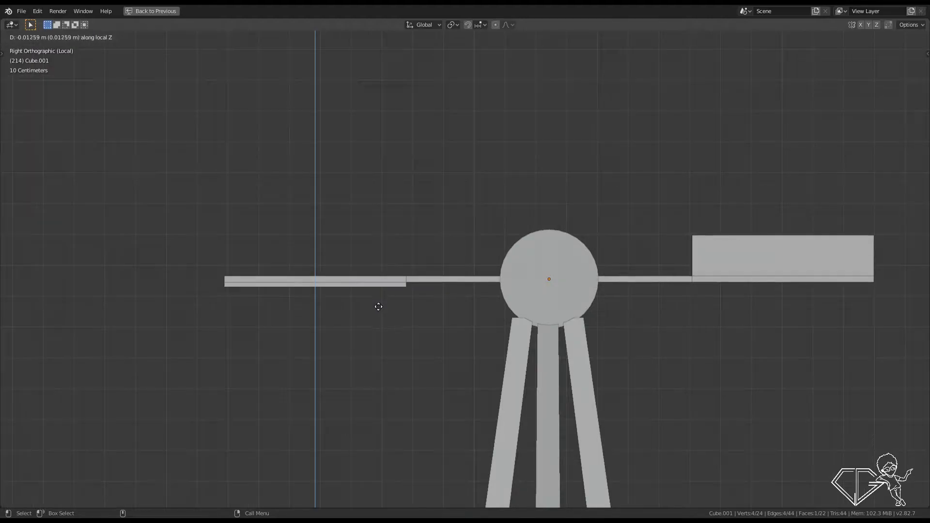
# - Widen the windmill blade by moving its lower face along its local Z axis
pyautogui.click(383, 345)
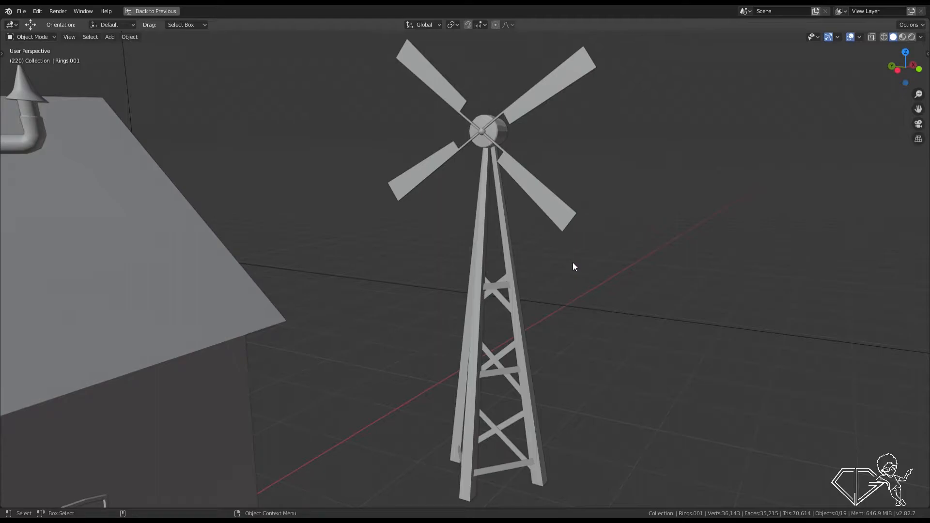
pyautogui.keyDown('shift'); pyautogui.moveTo(536, 325); pyautogui.dragTo(572, 333, button='middle'); pyautogui.keyUp('shift')
pyautogui.click(583, 290)
pyautogui.scroll(-3, 603, 301)
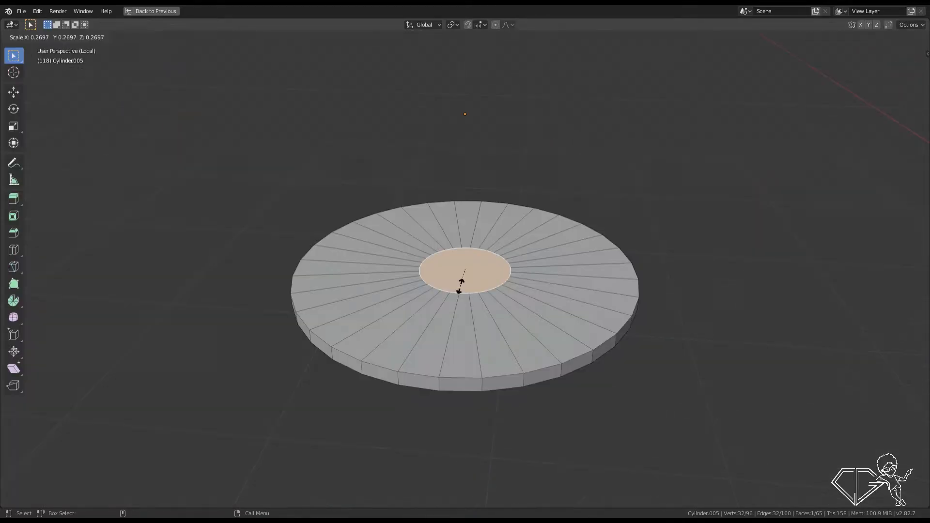
# - Scale the extruded top face of the flat cylinder down to a small central hub circle
pyautogui.click(551, 281)
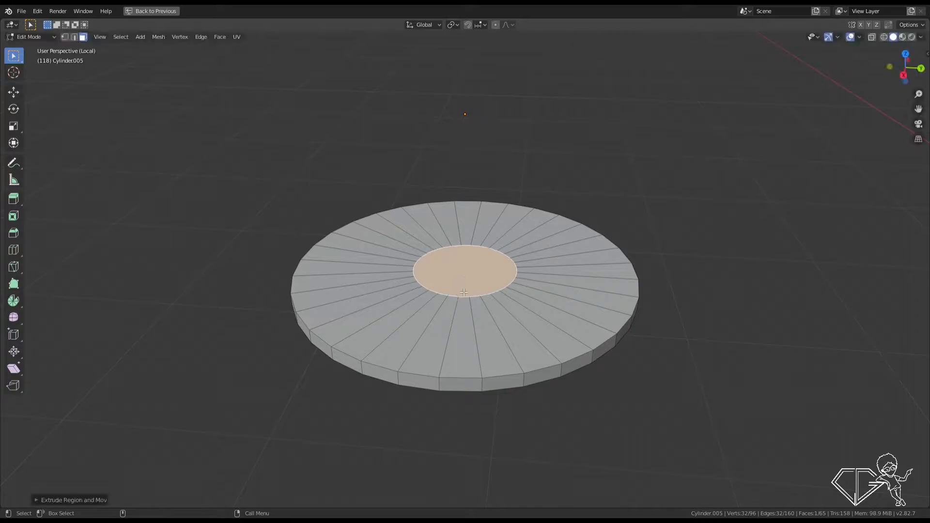
# - Delete 16 wedge faces in eight alternating pairs around the hub, leaving spokes on the wheel's top side
pyautogui.moveTo(551, 281); pyautogui.dragTo(542, 306, button='middle')
pyautogui.keyDown('shift'); pyautogui.moveTo(426, 306); pyautogui.dragTo(450, 314, button='middle'); pyautogui.keyUp('shift')
pyautogui.hotkey('alt', 'a')
pyautogui.click(452, 314)
pyautogui.keyDown('shift'); pyautogui.click(465, 305); pyautogui.keyUp('shift')
pyautogui.keyDown('shift'); pyautogui.click(492, 279); pyautogui.keyUp('shift')
pyautogui.keyDown('shift'); pyautogui.click(499, 268); pyautogui.keyUp('shift')
pyautogui.keyDown('shift'); pyautogui.click(503, 234); pyautogui.keyUp('shift')
pyautogui.keyDown('shift'); pyautogui.click(499, 223); pyautogui.keyUp('shift')
pyautogui.keyDown('shift'); pyautogui.click(481, 195); pyautogui.keyUp('shift')
pyautogui.keyDown('shift'); pyautogui.click(471, 191); pyautogui.keyUp('shift')
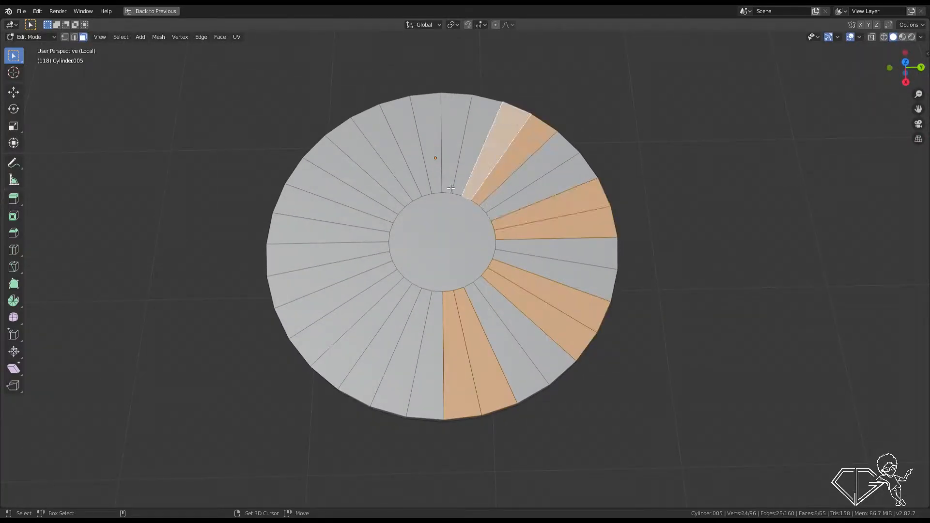
pyautogui.keyDown('shift'); pyautogui.click(393, 220); pyautogui.keyUp('shift')
pyautogui.keyDown('shift'); pyautogui.click(387, 246); pyautogui.keyUp('shift')
pyautogui.keyDown('shift'); pyautogui.click(389, 258); pyautogui.keyUp('shift')
pyautogui.keyDown('shift'); pyautogui.click(406, 284); pyautogui.keyUp('shift')
pyautogui.keyDown('shift'); pyautogui.click(416, 292); pyautogui.keyUp('shift')
pyautogui.press('x')
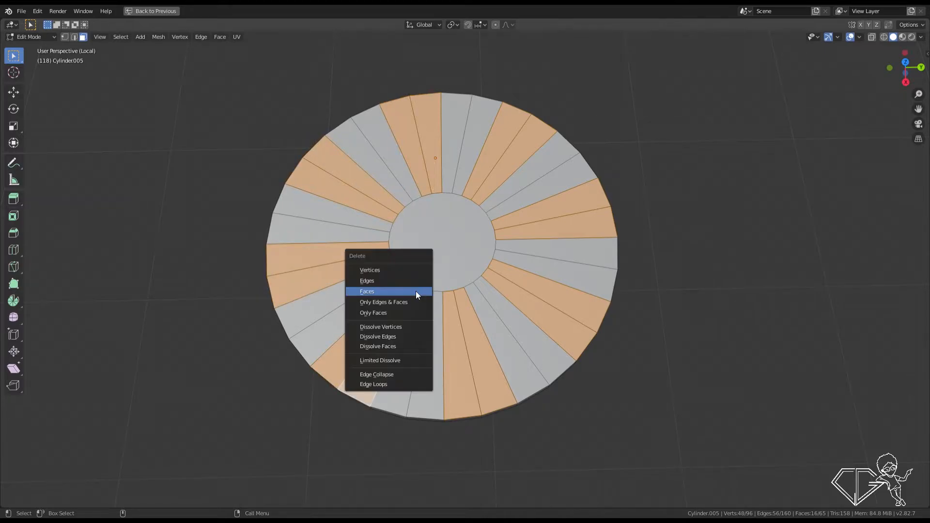
pyautogui.click(418, 294)
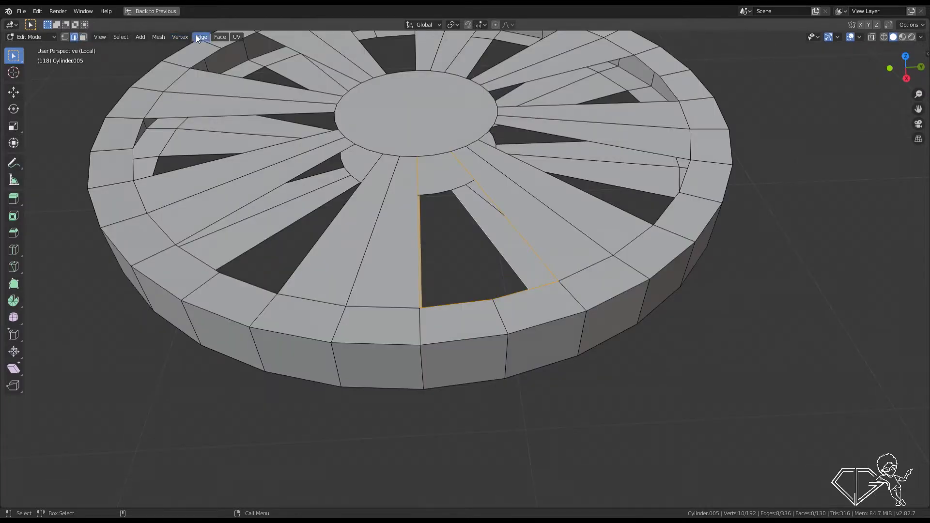
# - Bridge the selected edge loops of the spoke opening to close the gap between the wheel's two sides
pyautogui.click(200, 36)
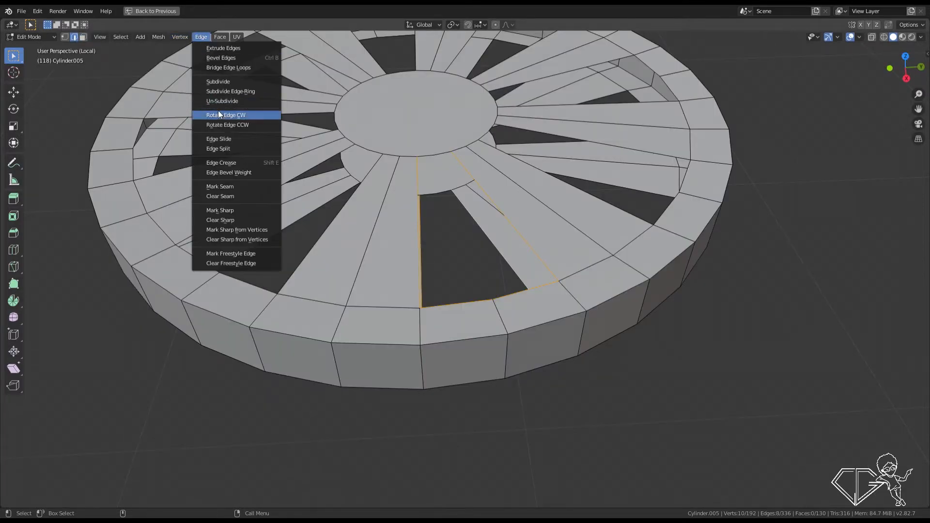
pyautogui.click(226, 68)
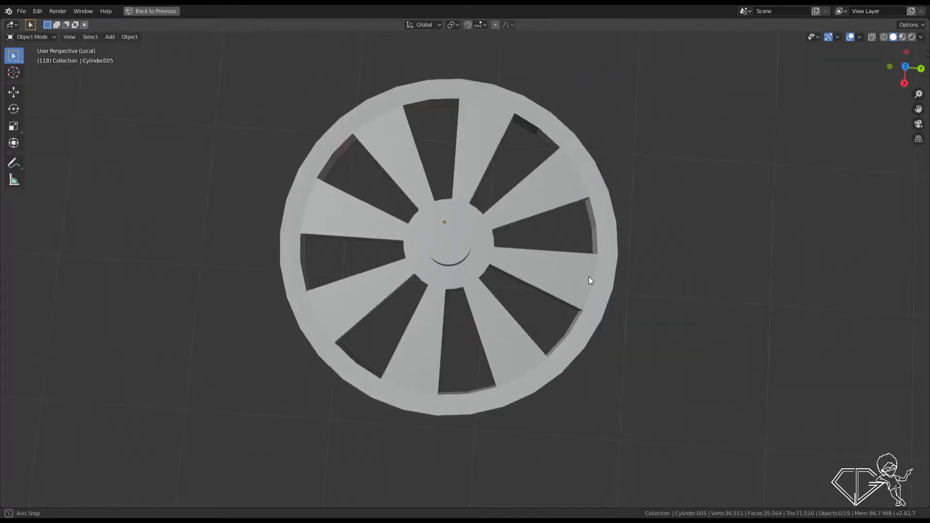
pyautogui.click(589, 277)
pyautogui.moveTo(560, 275); pyautogui.dragTo(628, 239, button='middle')
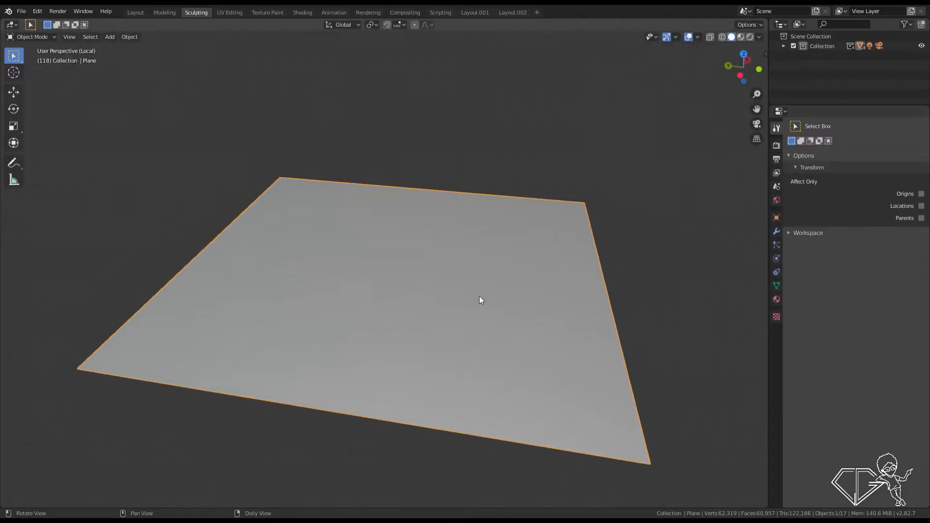
# - Add a Subdivision Surface modifier to the ground plane
pyautogui.click(777, 232)
pyautogui.click(794, 127)
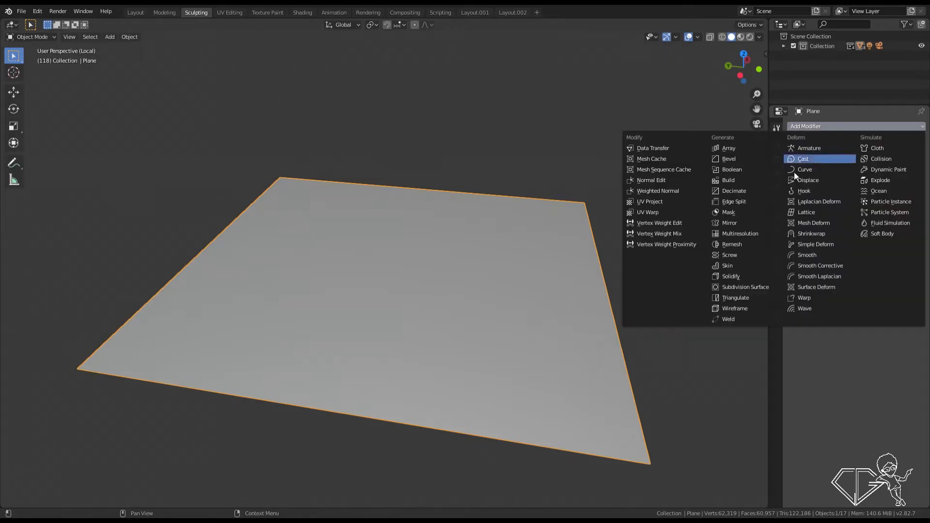
pyautogui.click(750, 287)
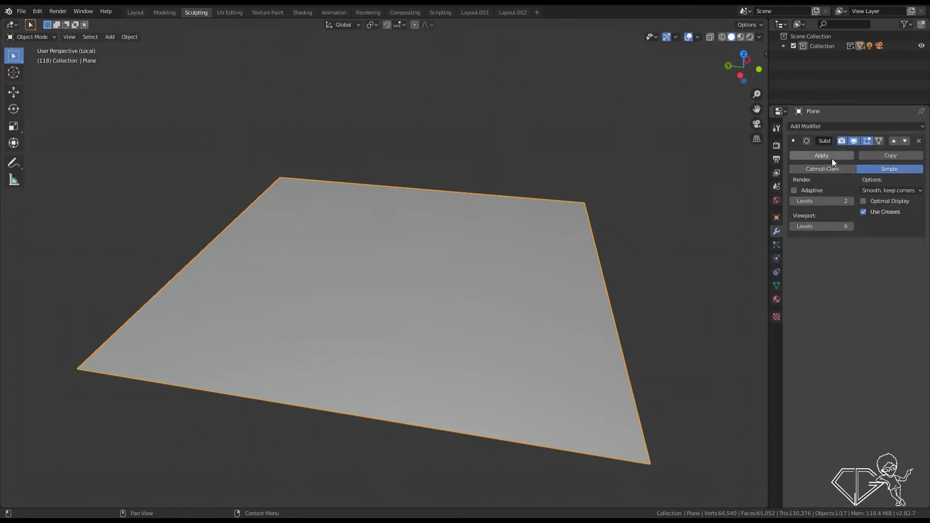
# - Apply the ground plane's Simple Subdivision Surface modifier with viewport level 6 and switch the plane to Sculpt Mode
pyautogui.click(832, 158)
pyautogui.scroll(2, 643, 245)
pyautogui.hotkey('ctrl', 'Tab')
pyautogui.scroll(-5, 646, 242)
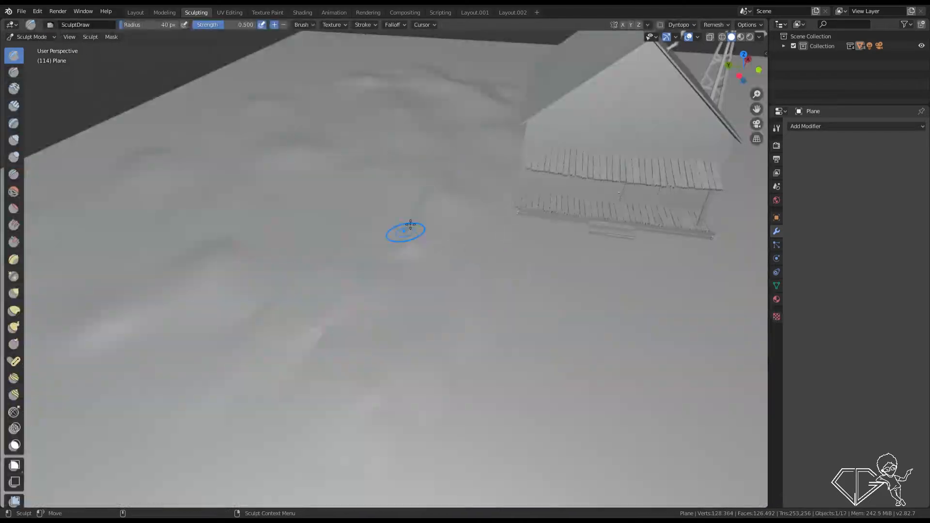
# - Sculpt gentle uneven mounds into the ground near the house with the Draw brush at 40 px radius and 0.500 strength
pyautogui.moveTo(410, 225); pyautogui.dragTo(482, 195)
pyautogui.moveTo(482, 195); pyautogui.dragTo(450, 247, button='middle')
pyautogui.moveTo(451, 248)
pyautogui.mouseDown()
pyautogui.moveTo(525, 390)
pyautogui.moveTo(319, 472)
pyautogui.mouseUp()
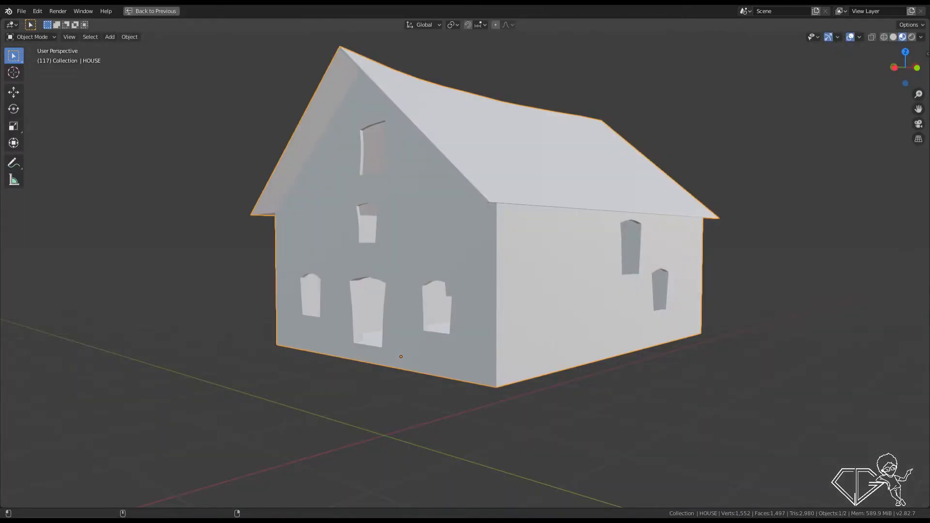
# - Examine the plank textures on the house walls, door and porch, and the node network of the Single_plank material
pyautogui.click(589, 414)
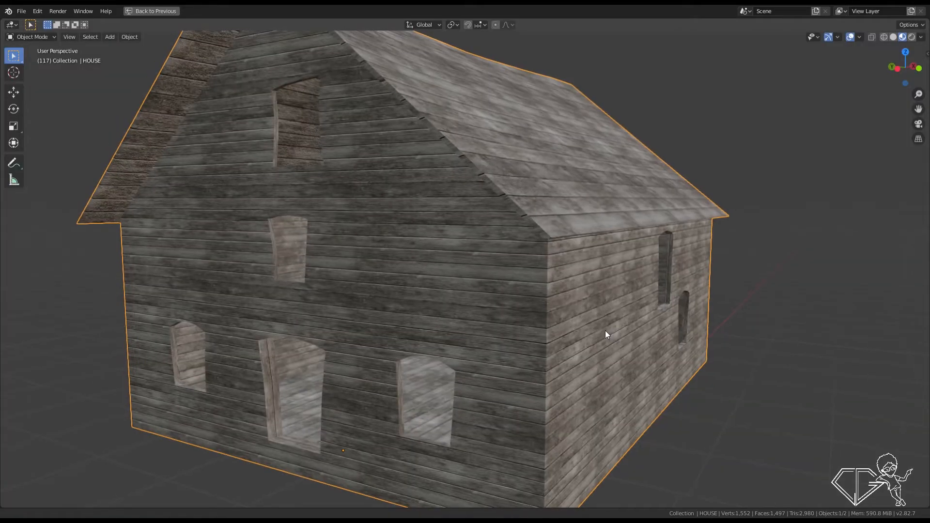
pyautogui.moveTo(605, 331); pyautogui.dragTo(595, 312, button='middle')
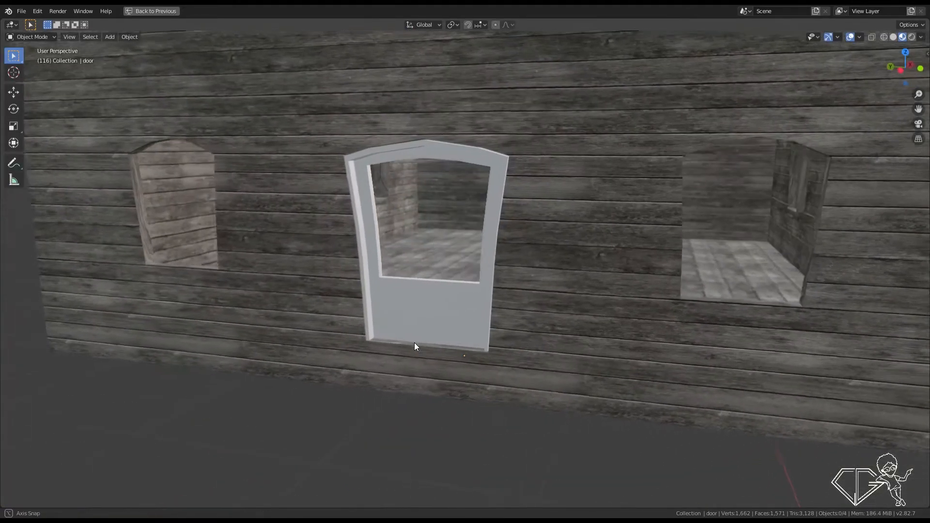
pyautogui.moveTo(415, 343); pyautogui.dragTo(429, 376, button='middle')
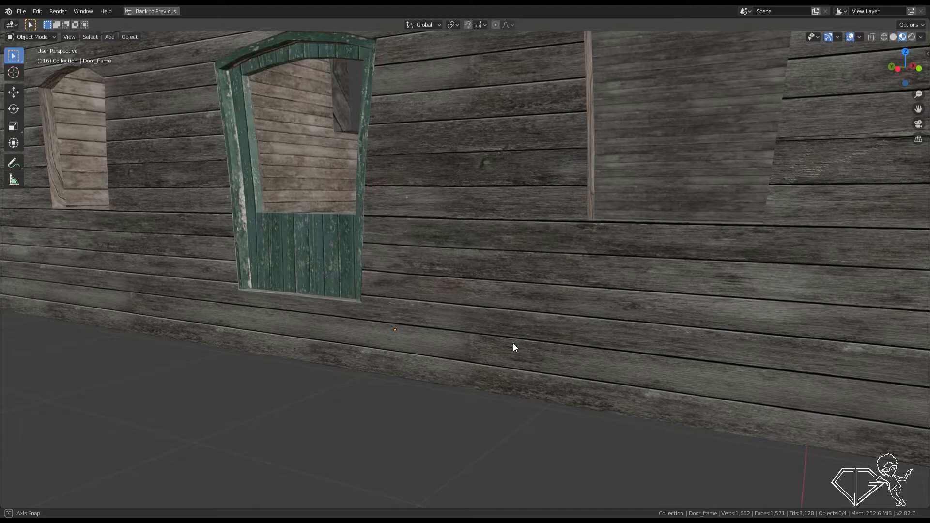
pyautogui.scroll(4, 516, 344)
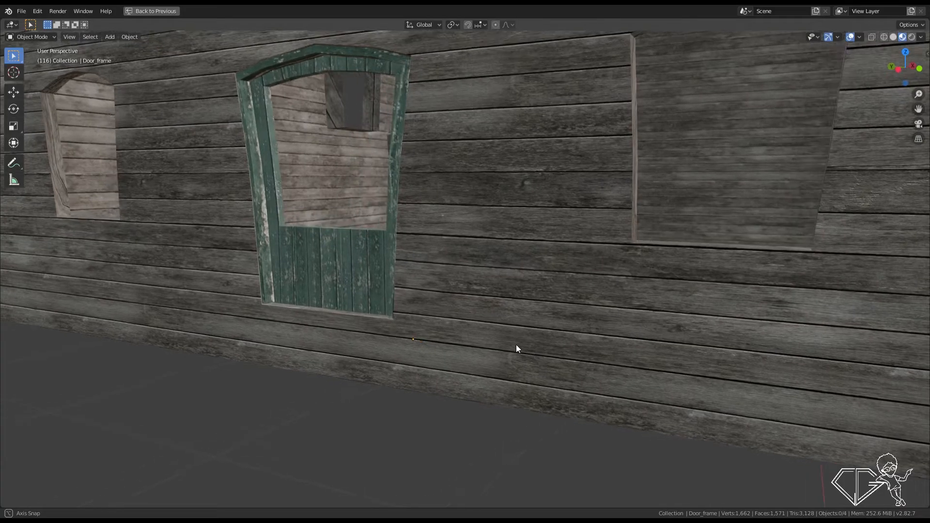
pyautogui.scroll(-3, 517, 349)
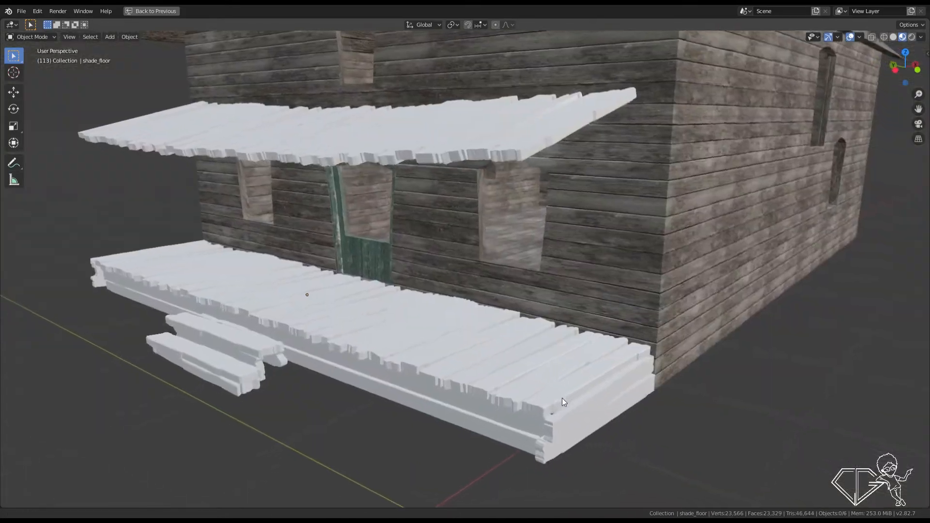
pyautogui.scroll(3, 564, 399)
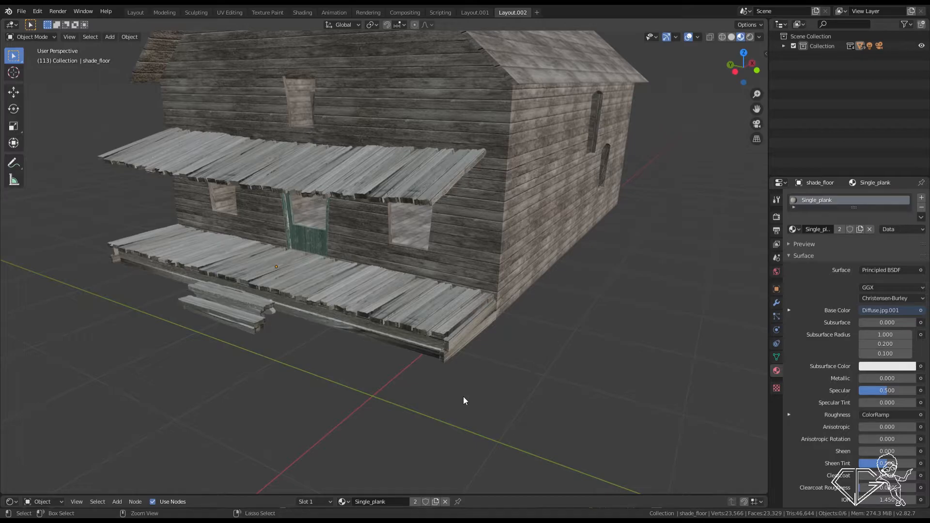
pyautogui.hotkey('ctrl', 'space')
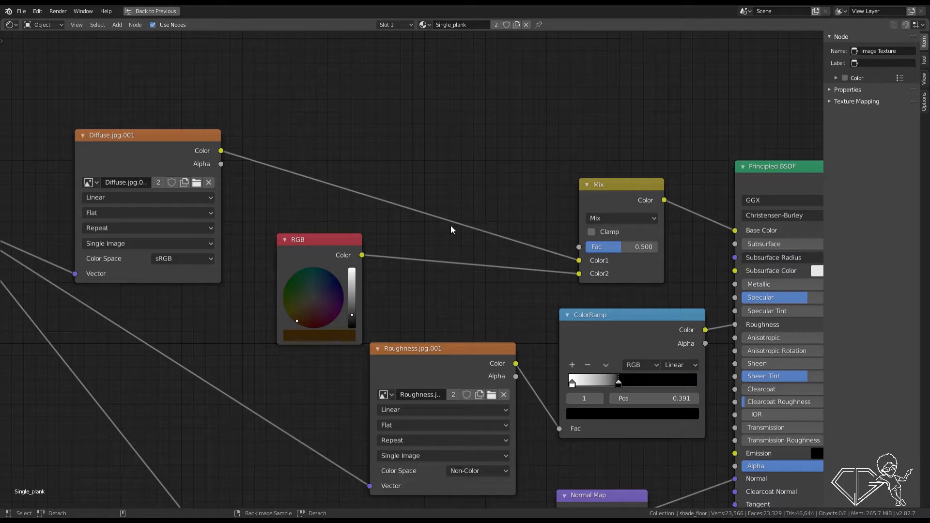
pyautogui.scroll(-1, 487, 229)
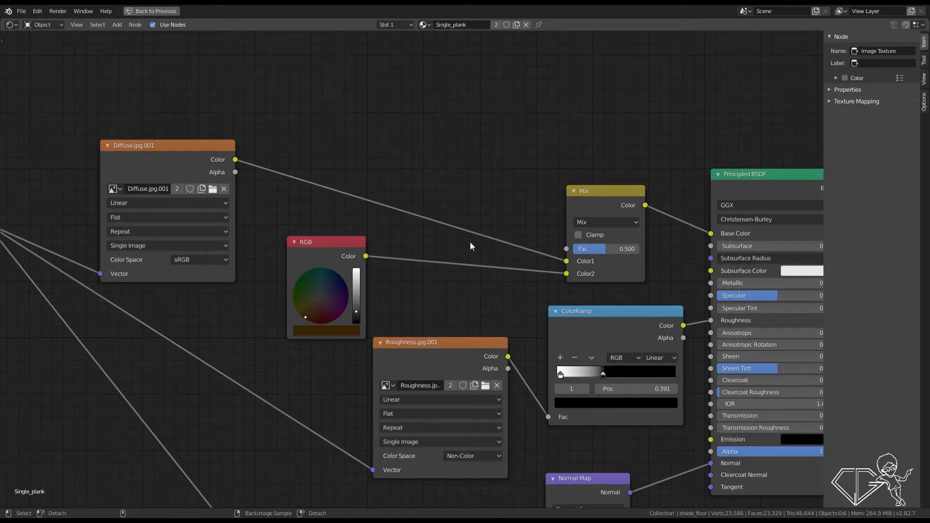
pyautogui.moveTo(490, 238); pyautogui.dragTo(454, 239, button='middle')
pyautogui.hotkey('ctrl', 'space')
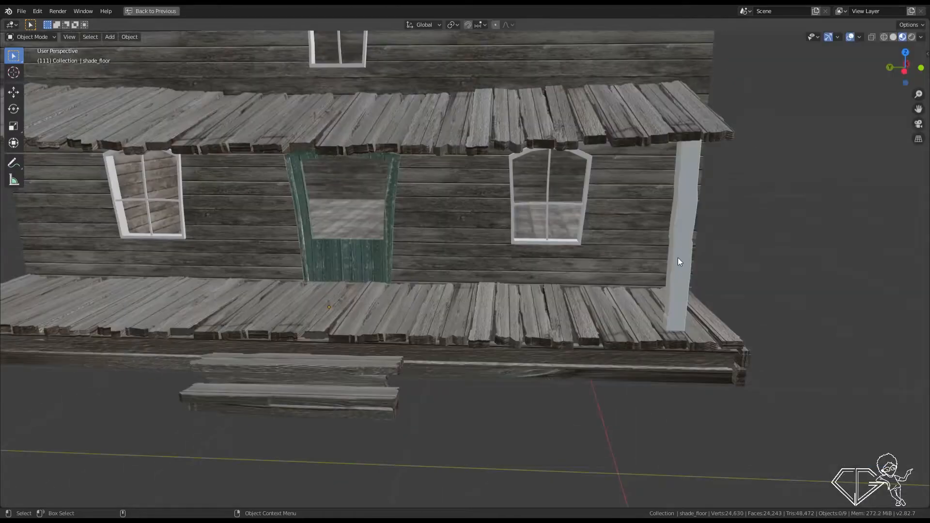
# - Inspect the porch columns and window frames, the Glass material's node network, and the glass in the door
pyautogui.click(679, 258)
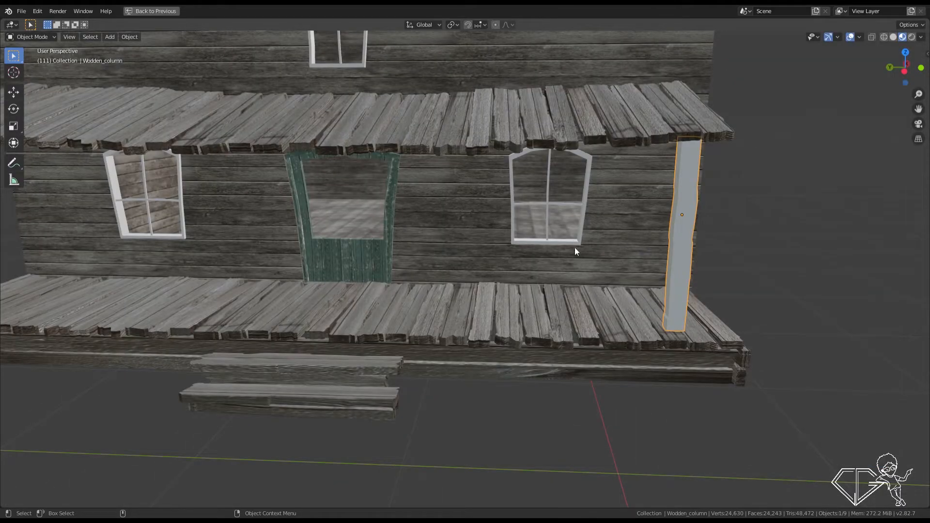
pyautogui.moveTo(688, 286); pyautogui.dragTo(744, 282, button='middle')
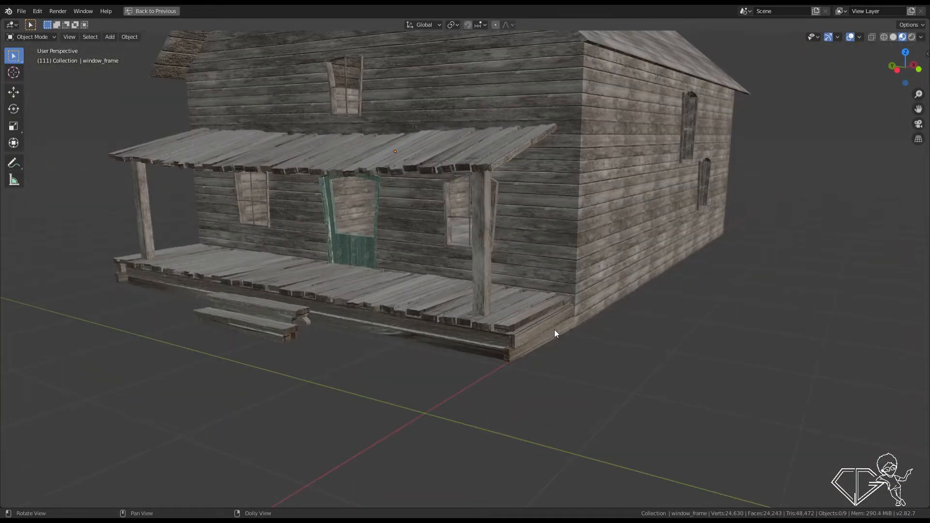
pyautogui.moveTo(554, 329); pyautogui.dragTo(565, 344, button='middle')
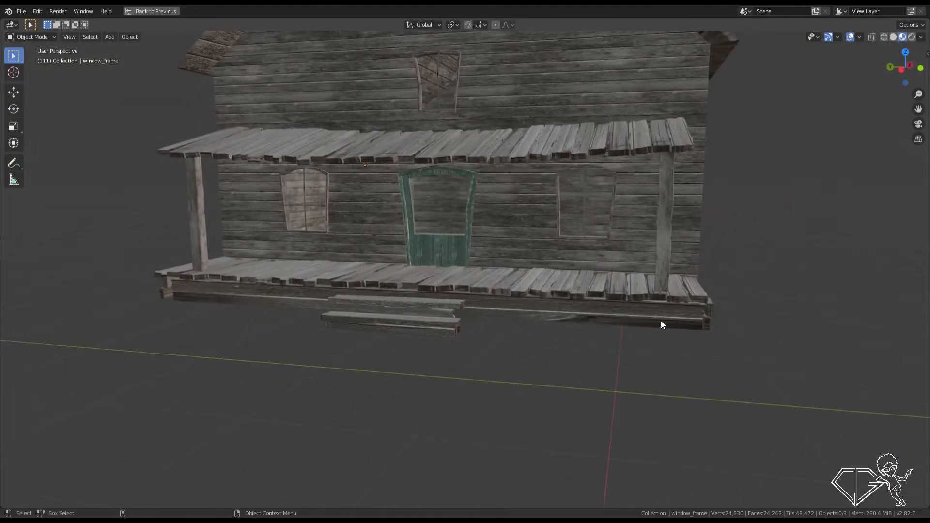
pyautogui.moveTo(661, 321); pyautogui.dragTo(561, 315, button='middle')
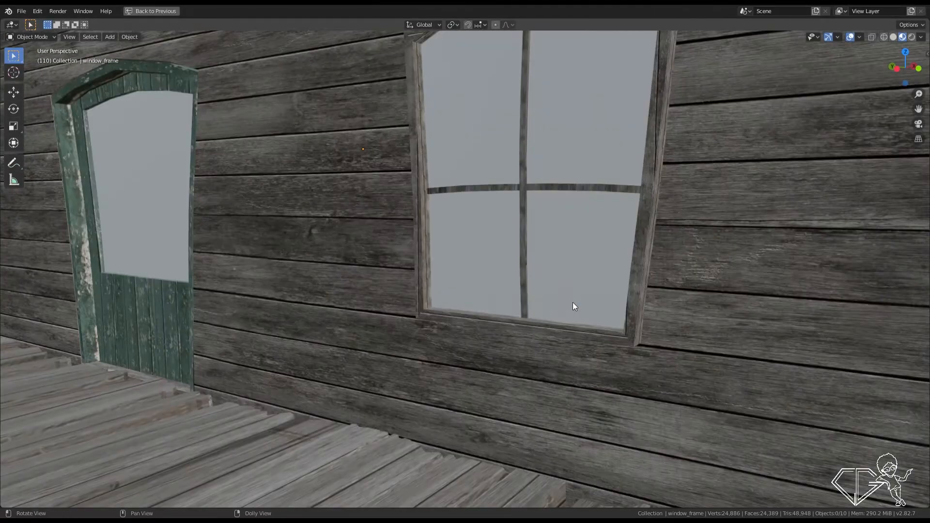
pyautogui.moveTo(573, 303); pyautogui.dragTo(635, 327, button='middle')
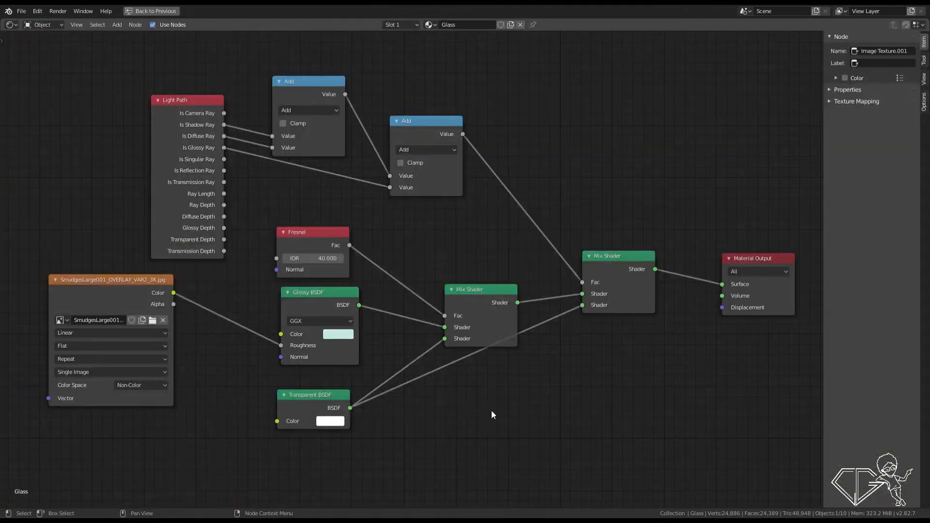
pyautogui.scroll(2, 519, 419)
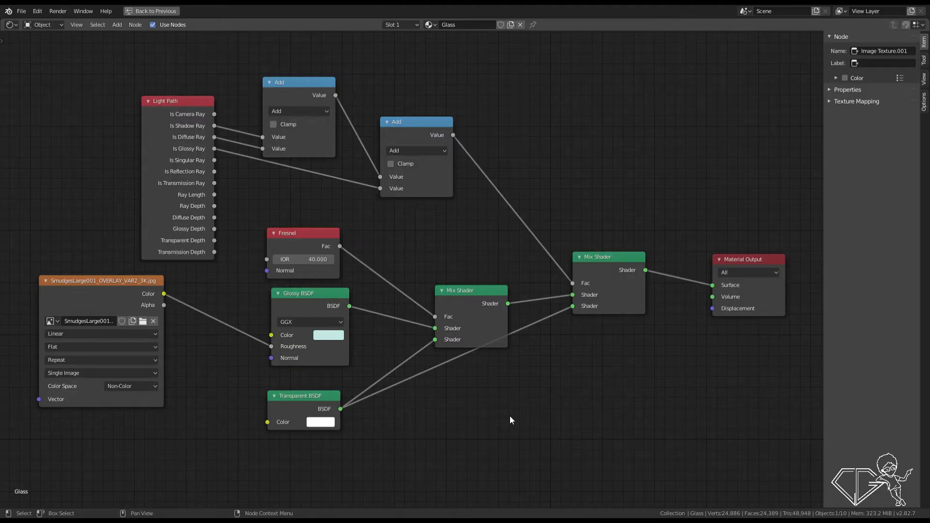
pyautogui.scroll(1, 510, 420)
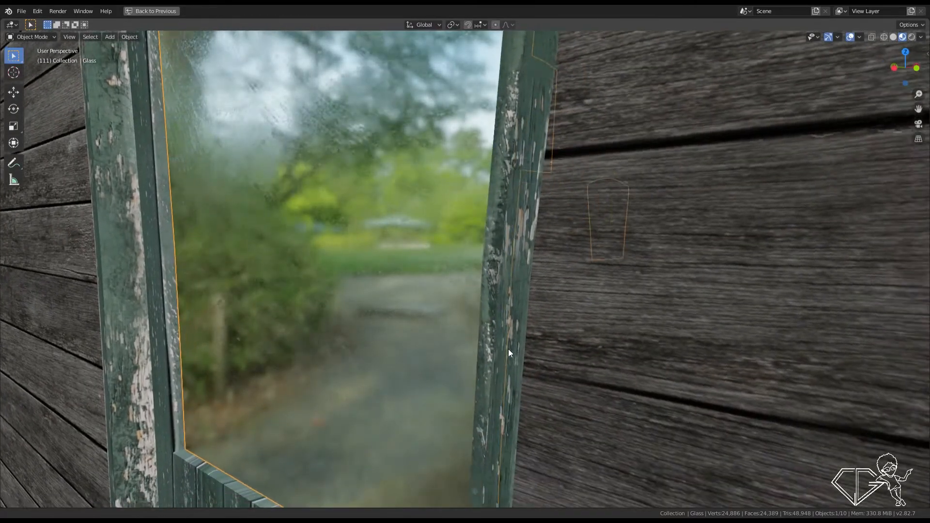
pyautogui.moveTo(507, 348)
pyautogui.keyDown('shift'); pyautogui.mouseDown(button='middle')
pyautogui.moveTo(510, 340)
pyautogui.moveTo(512, 350)
pyautogui.mouseUp(button='middle'); pyautogui.keyUp('shift')
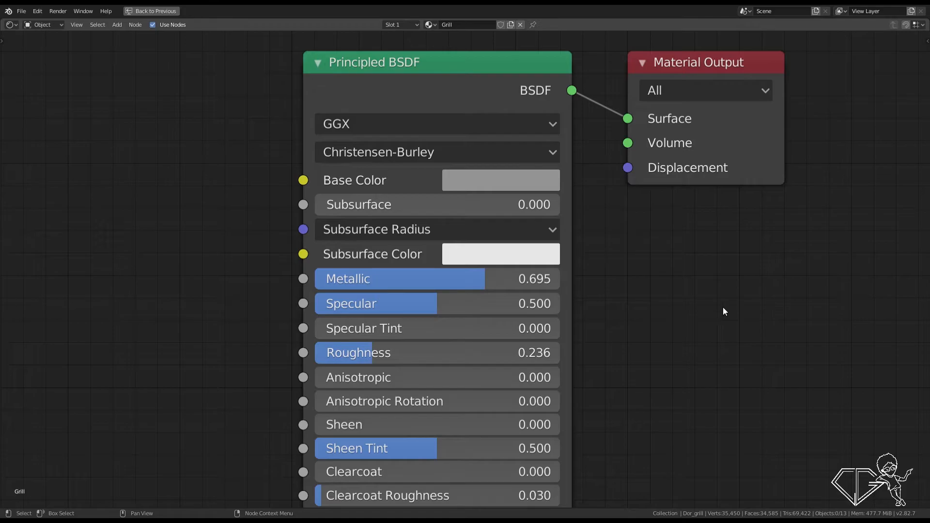
# - Inspect the chimney's WINDMILL_TOWER material node group and its dirt texture along the pipe sections and cone cap
pyautogui.hotkey('ctrl', 'space')
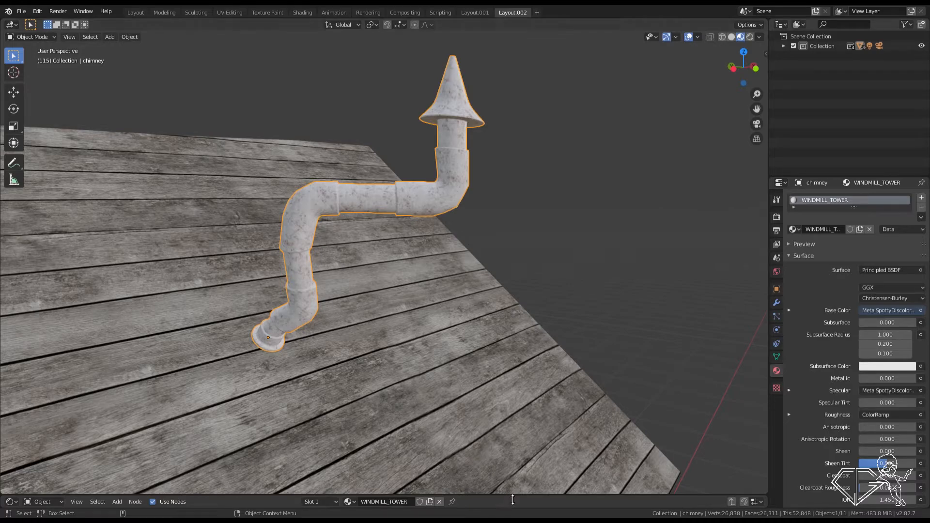
pyautogui.hotkey('ctrl', 'space')
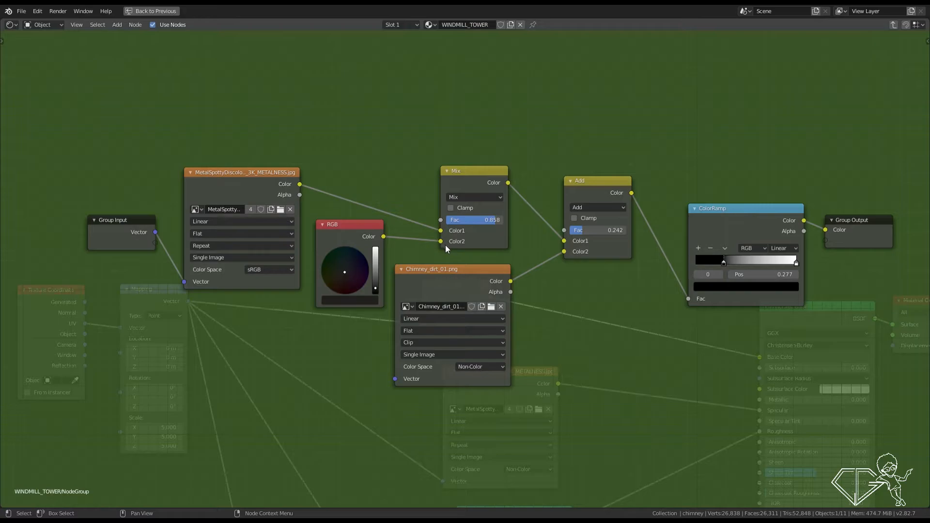
pyautogui.moveTo(446, 246); pyautogui.dragTo(441, 249, button='middle')
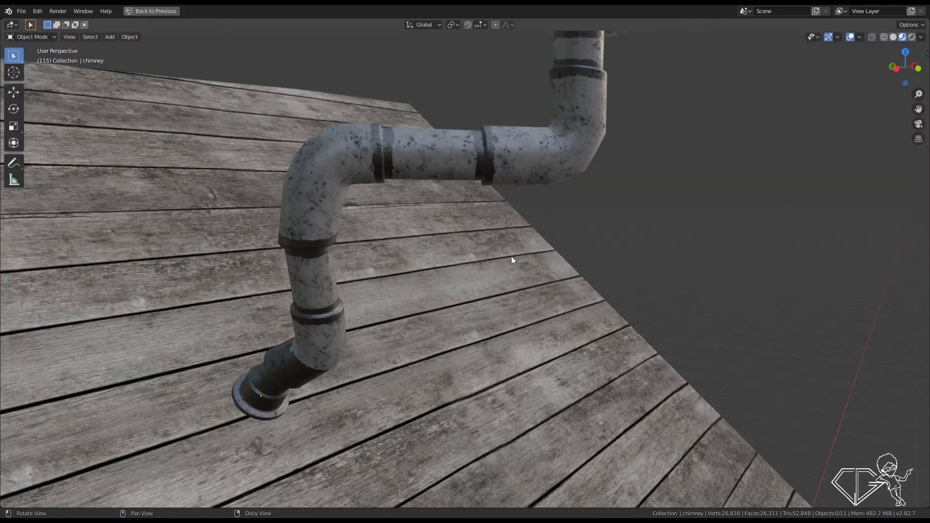
pyautogui.moveTo(511, 255); pyautogui.dragTo(558, 271, button='middle')
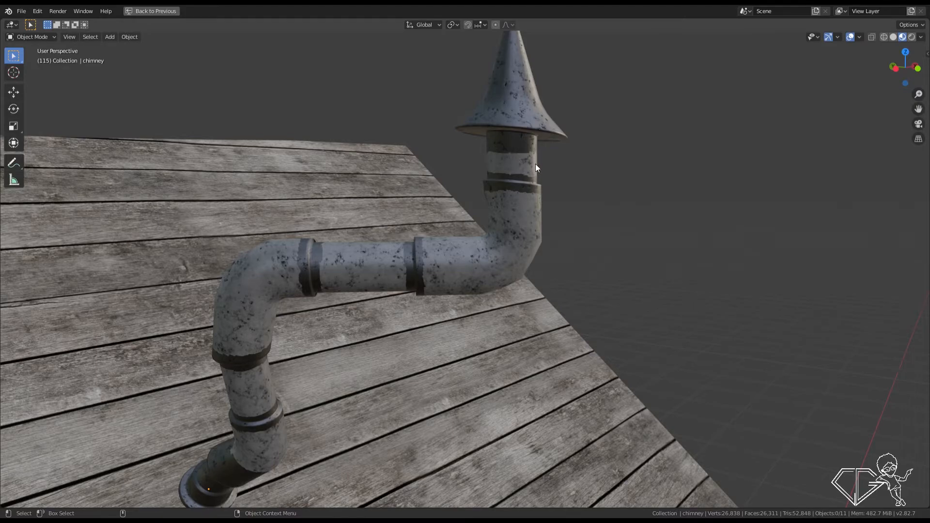
pyautogui.moveTo(435, 237); pyautogui.dragTo(441, 228, button='middle')
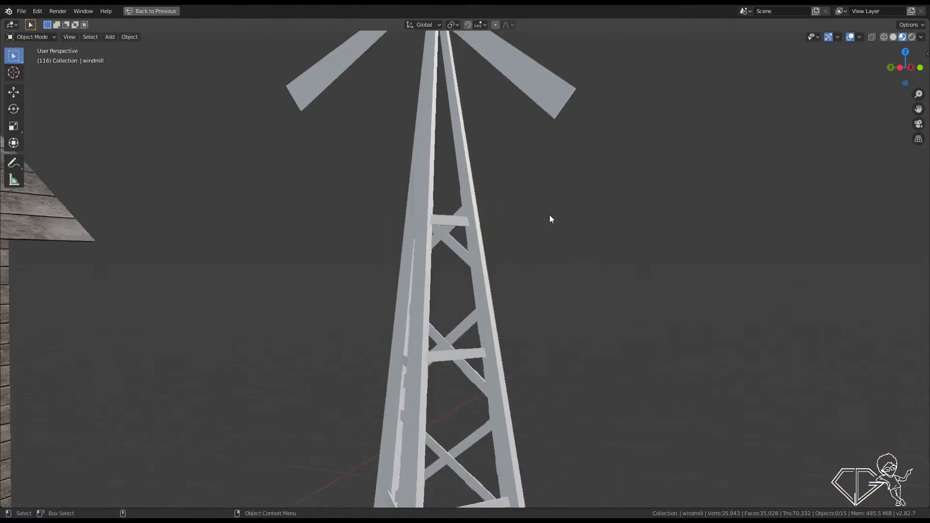
# - Inspect the windmill tower's legs and cross braces with the Material.001 metal surface
pyautogui.moveTo(551, 218); pyautogui.dragTo(541, 239, button='middle')
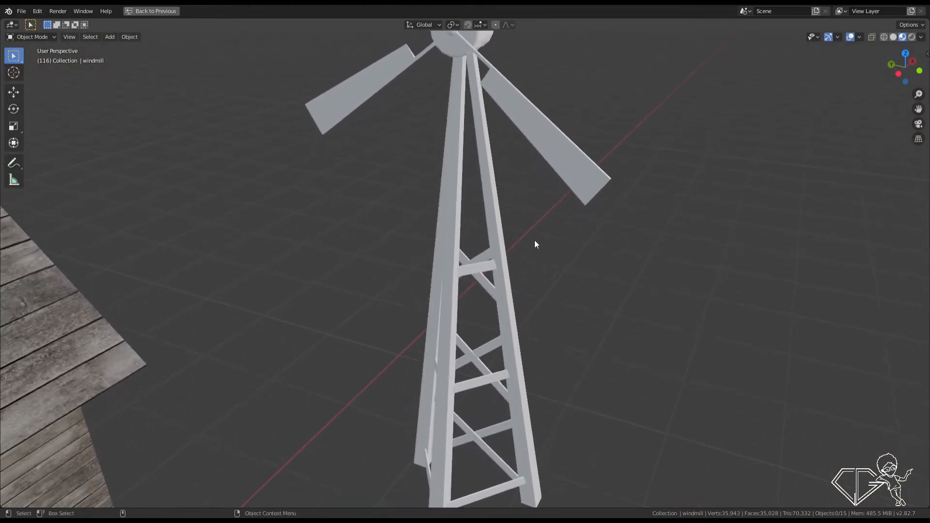
pyautogui.click(499, 246)
pyautogui.click(561, 272)
pyautogui.click(509, 273)
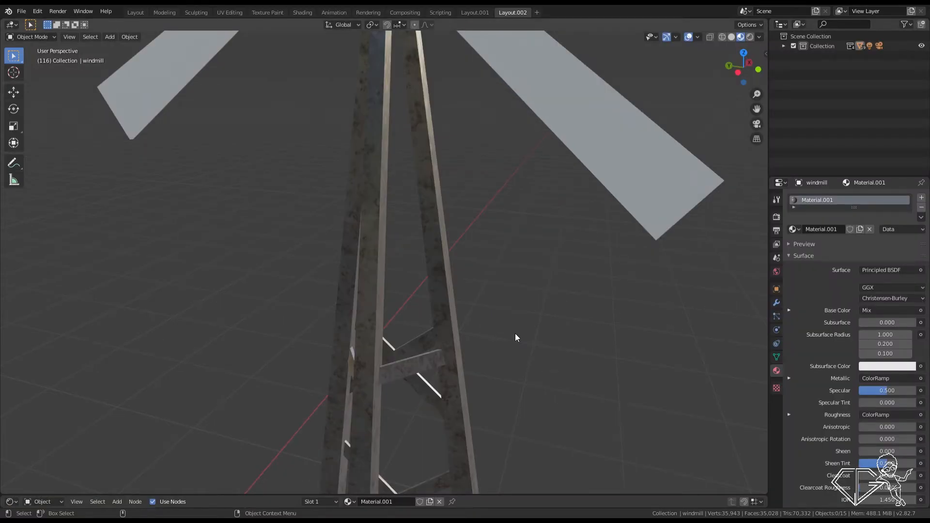
pyautogui.moveTo(517, 336)
pyautogui.mouseDown(button='middle')
pyautogui.moveTo(537, 363)
pyautogui.moveTo(535, 336)
pyautogui.mouseUp(button='middle')
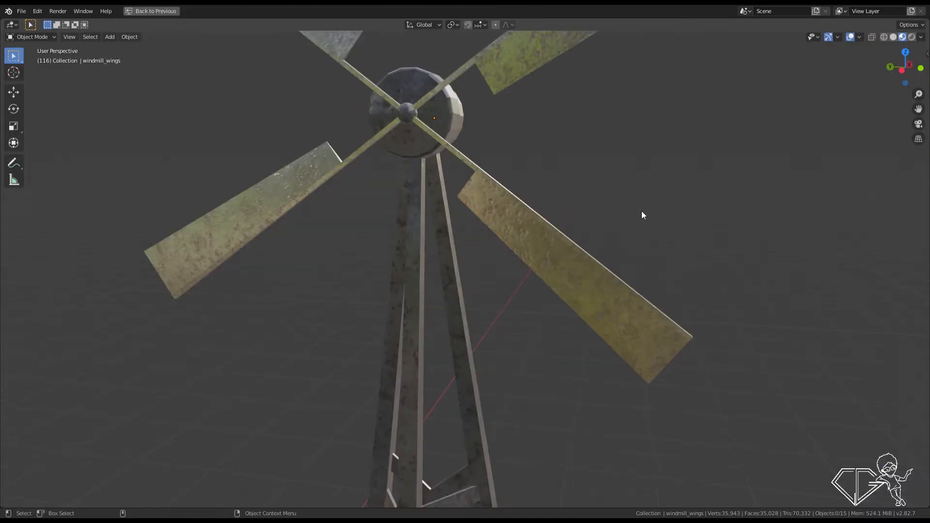
# - Examine the windmill_fan material nodes and the windmill blades, the wood grain on the spoked wheel, and the ground base
pyautogui.moveTo(642, 213); pyautogui.dragTo(613, 251, button='middle')
pyautogui.scroll(-4, 621, 222)
pyautogui.hotkey('shift', 'F3')
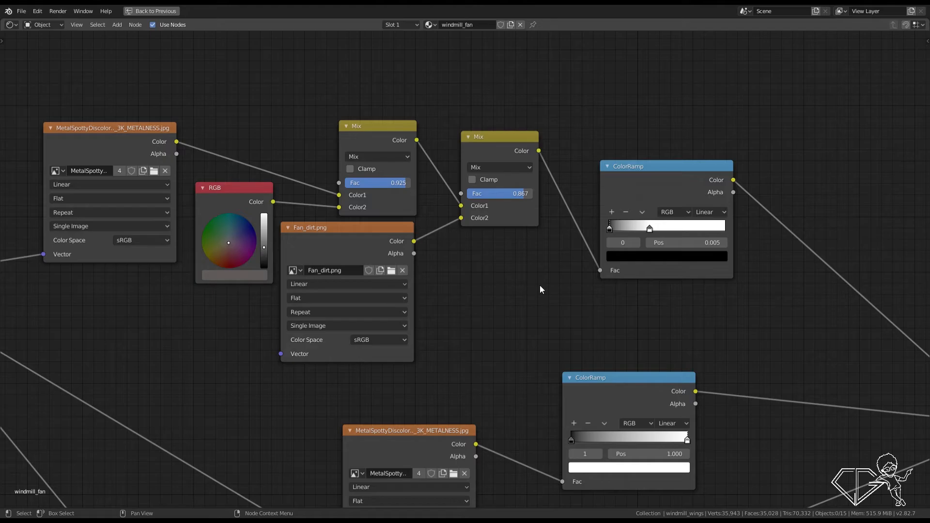
pyautogui.hotkey('ctrl', 'space')
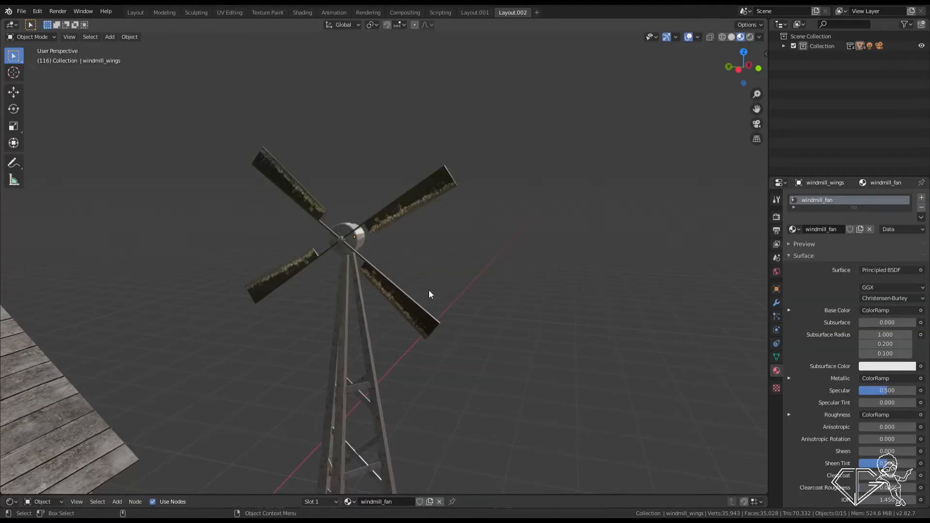
pyautogui.scroll(2, 431, 290)
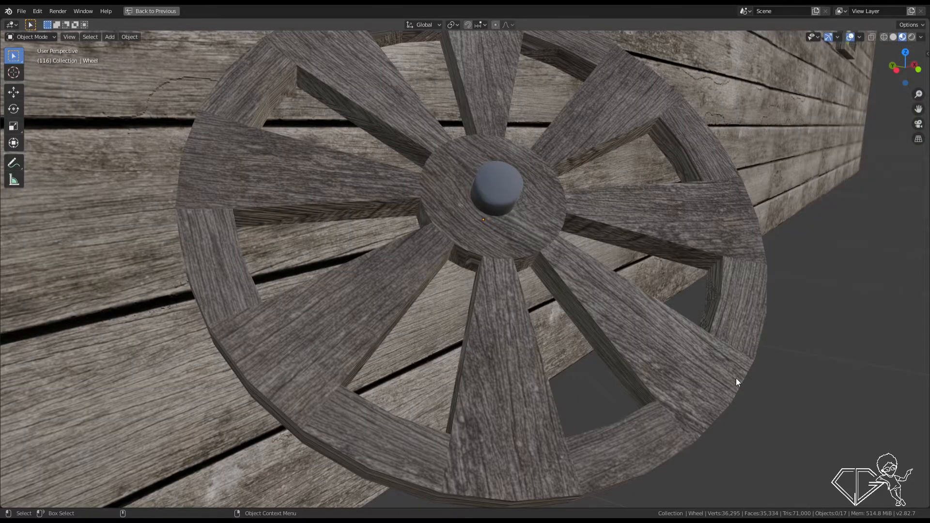
pyautogui.scroll(-3, 736, 378)
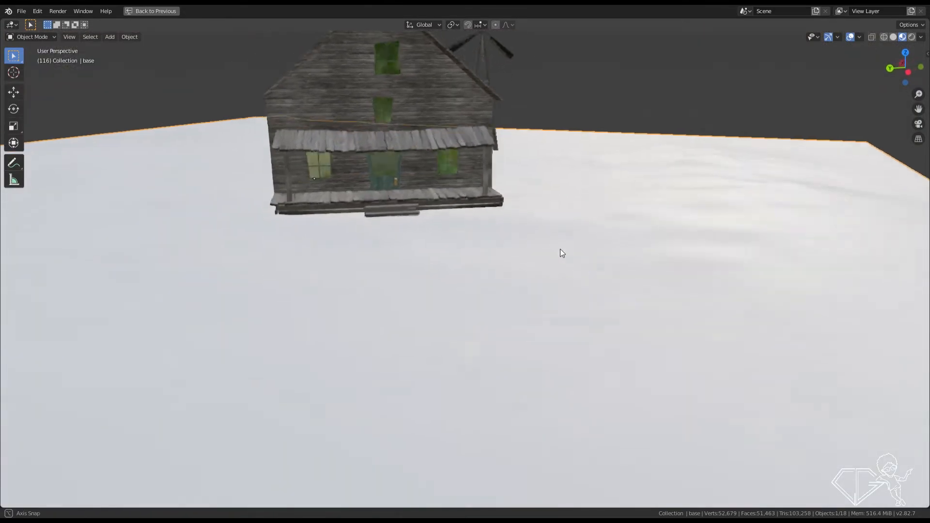
pyautogui.moveTo(561, 252)
pyautogui.mouseDown(button='middle')
pyautogui.moveTo(519, 251)
pyautogui.moveTo(533, 241)
pyautogui.moveTo(544, 259)
pyautogui.mouseUp(button='middle')
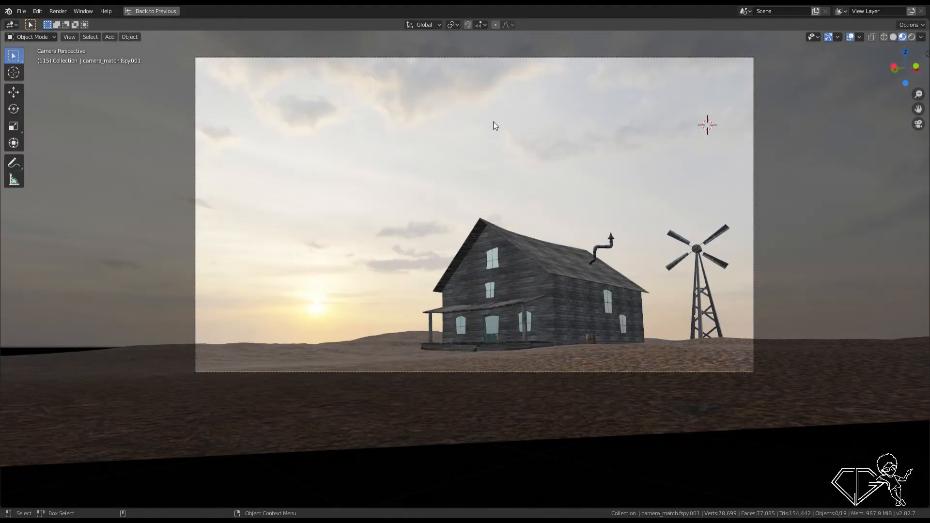
# - Tint the sun light pale yellow and set its strength to 7.780
pyautogui.keyDown('shift'); pyautogui.moveTo(435, 163); pyautogui.dragTo(456, 154, button='middle'); pyautogui.keyUp('shift')
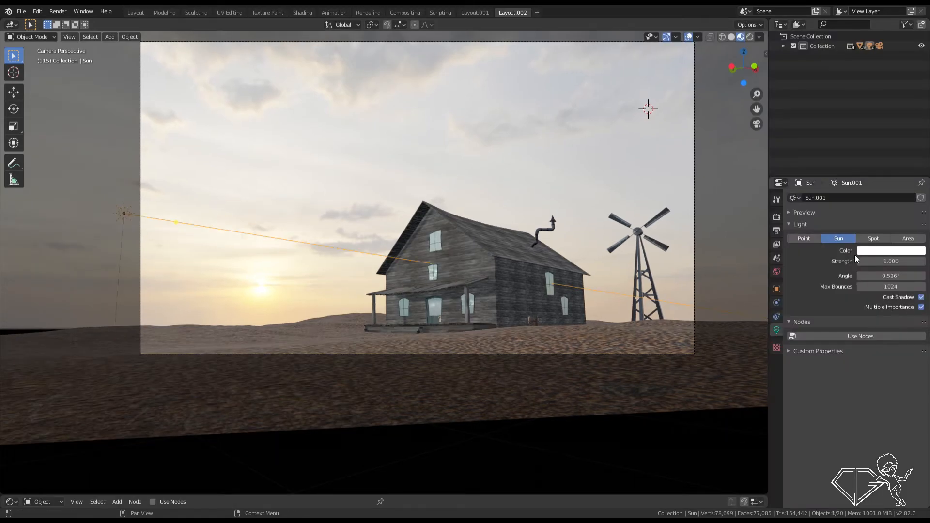
pyautogui.click(874, 251)
pyautogui.moveTo(870, 159); pyautogui.dragTo(870, 160)
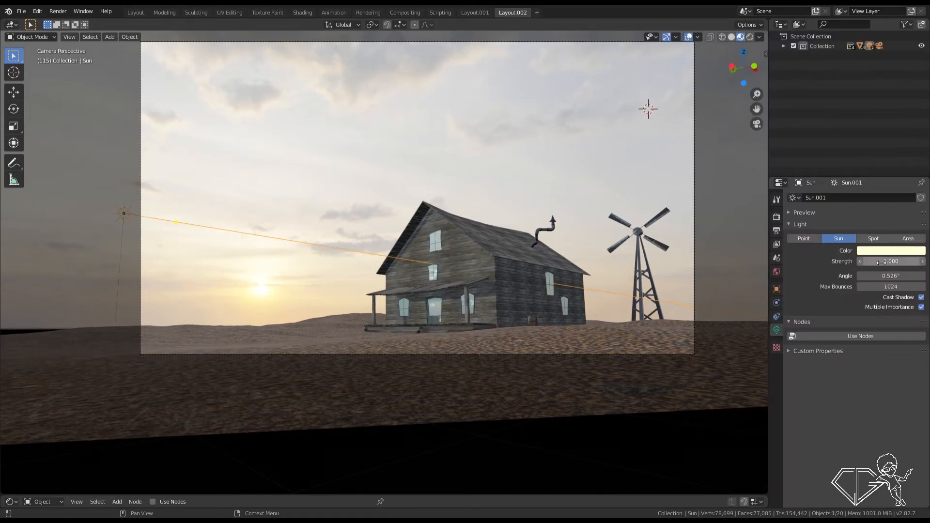
pyautogui.moveTo(878, 261); pyautogui.dragTo(893, 261)
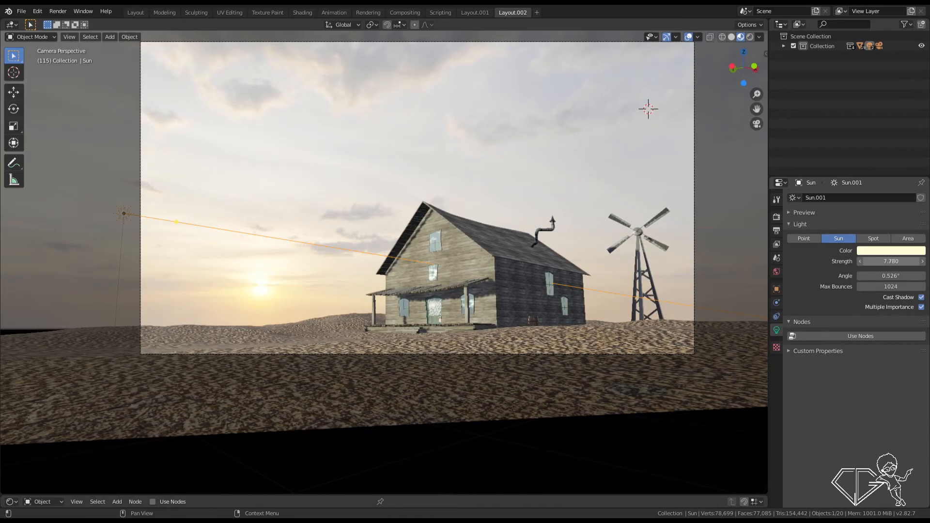
# - Raise the sun light's strength to 15, increase it to 20, and fine-tune the value against the camera view
pyautogui.click(897, 264)
pyautogui.write('15')
pyautogui.press('Return')
pyautogui.click(898, 265)
pyautogui.write('20')
pyautogui.press('Return')
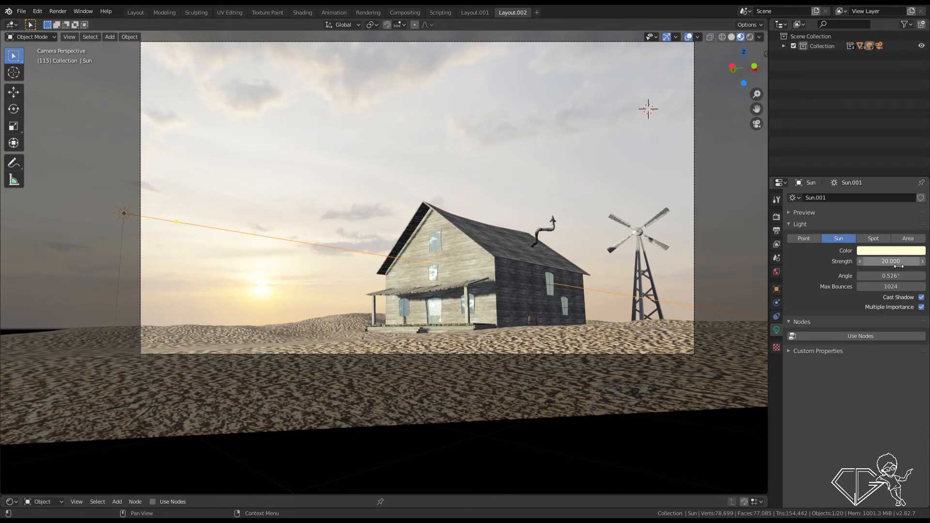
pyautogui.keyDown('shift'); pyautogui.moveTo(666, 266); pyautogui.dragTo(670, 249, button='middle'); pyautogui.keyUp('shift')
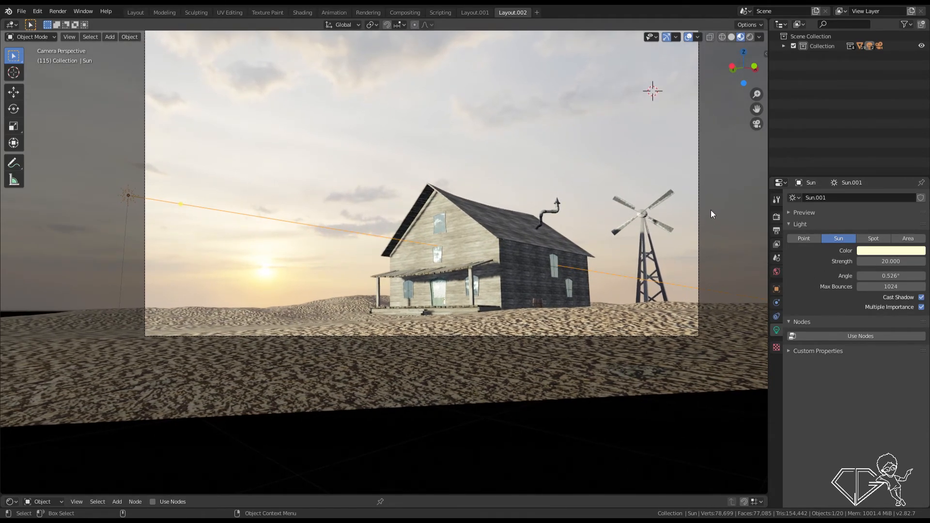
pyautogui.moveTo(901, 264)
pyautogui.mouseDown()
pyautogui.moveTo(901, 277)
pyautogui.moveTo(913, 277)
pyautogui.mouseUp()
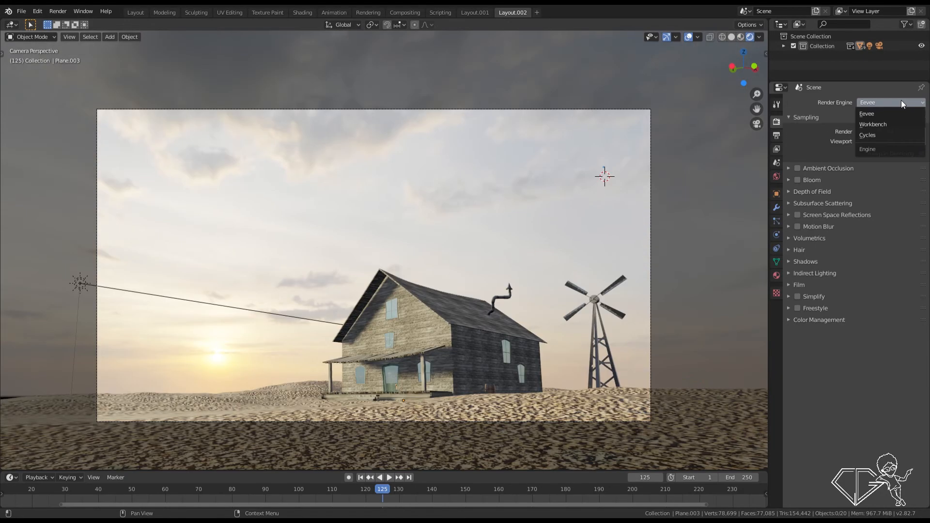
# - Switch the render engine to Cycles with GPU Compute as the device and the Experimental feature set
pyautogui.click(880, 132)
pyautogui.click(874, 125)
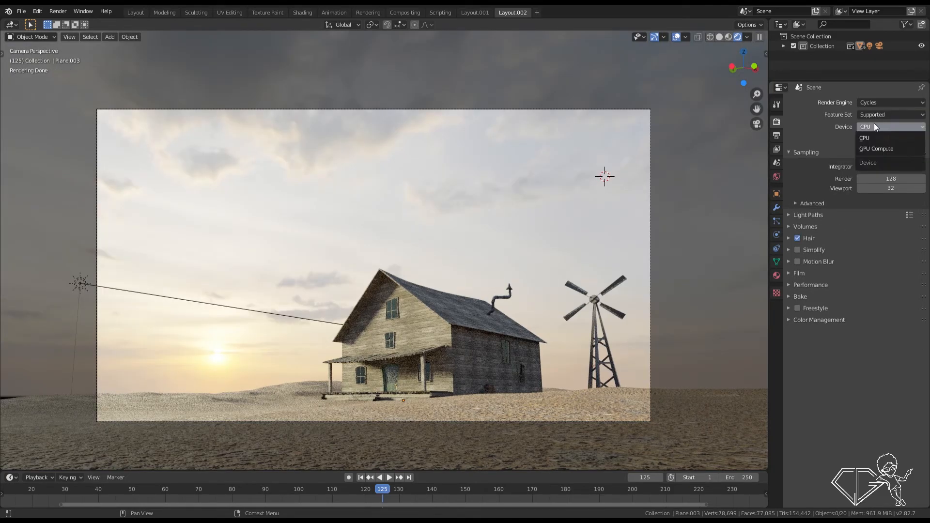
pyautogui.click(874, 150)
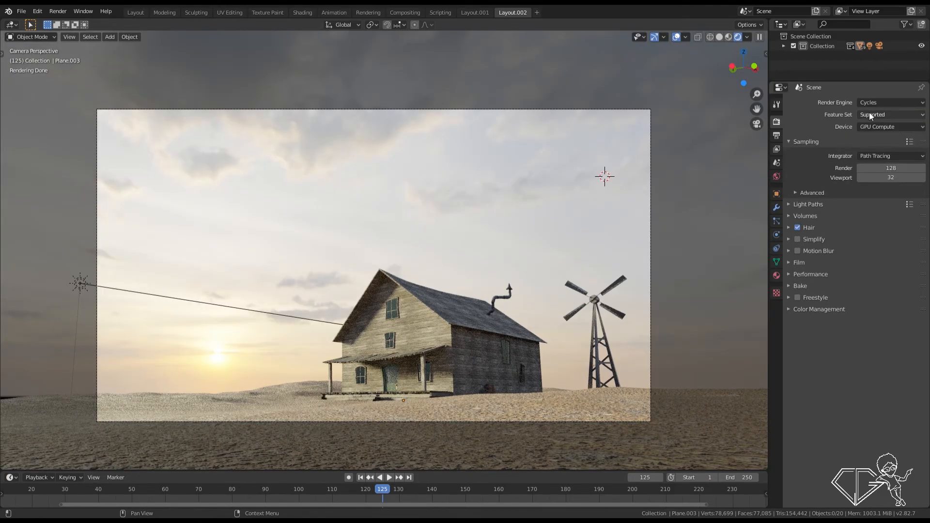
pyautogui.click(869, 113)
pyautogui.click(872, 138)
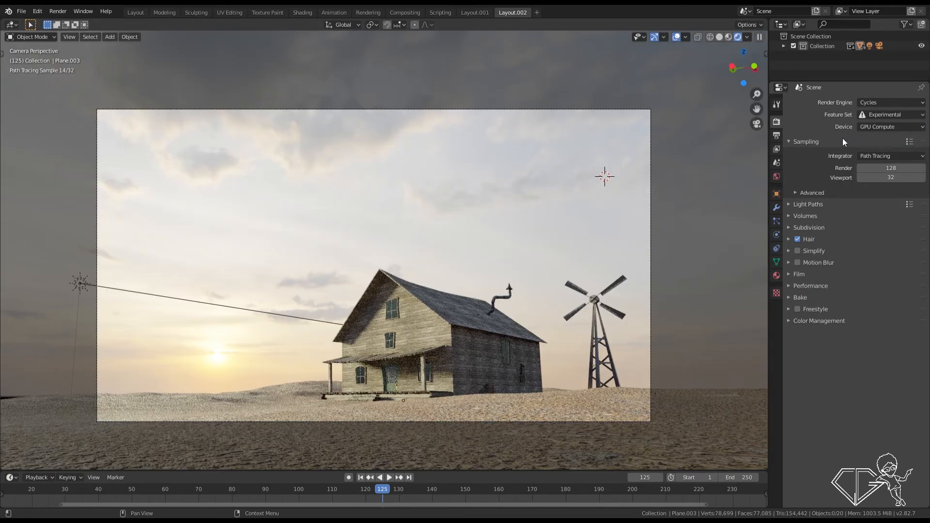
# - Set the Cycles path tracing render samples to 5000
pyautogui.click(889, 169)
pyautogui.write('5000')
pyautogui.press('Return')
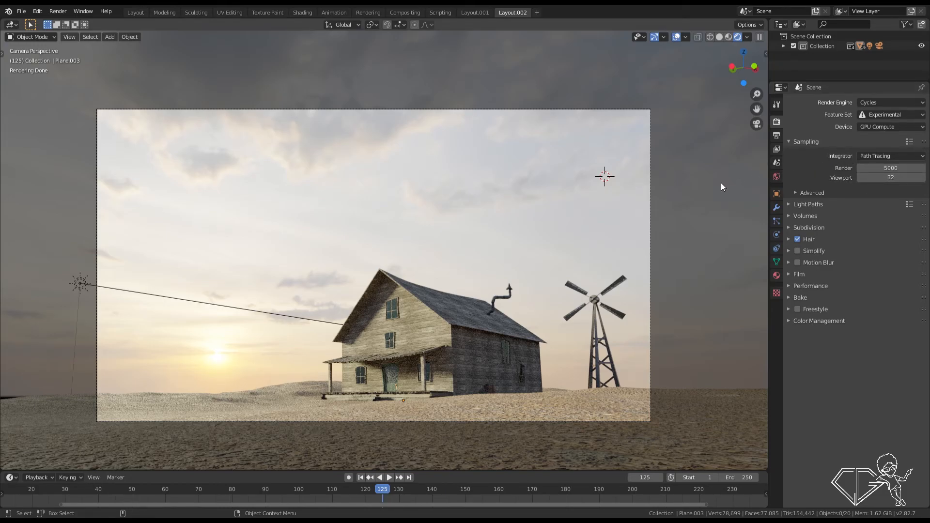
# - Set the render tile size to 256 in both X and Y in the performance settings
pyautogui.click(787, 285)
pyautogui.click(892, 324)
pyautogui.write('256')
pyautogui.click(894, 333)
pyautogui.write('256')
pyautogui.press('Return')
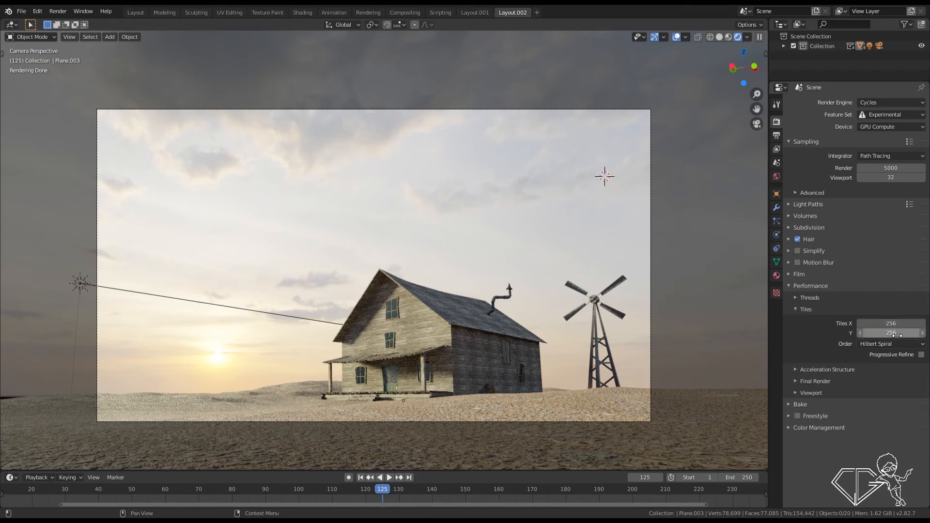